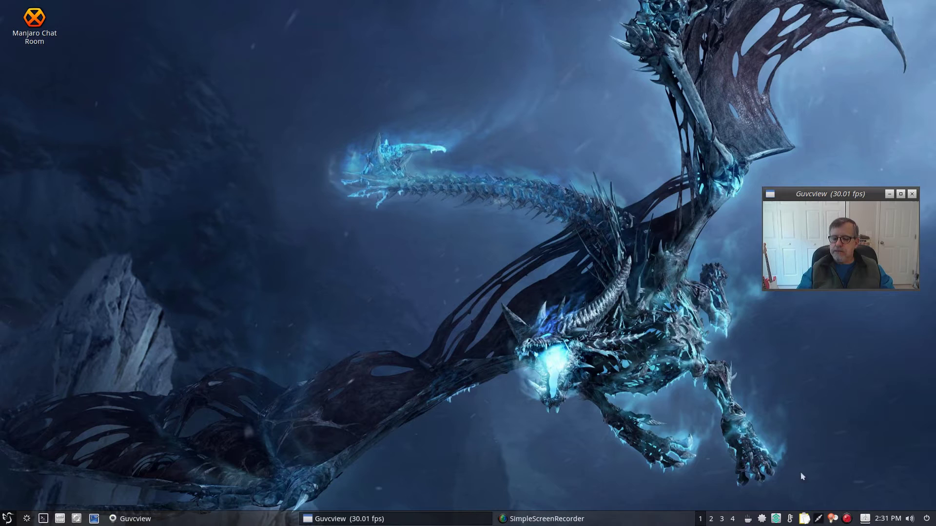
Step: Check the network connections menu in the tray, then dismiss it back to the desktop
click(818, 521)
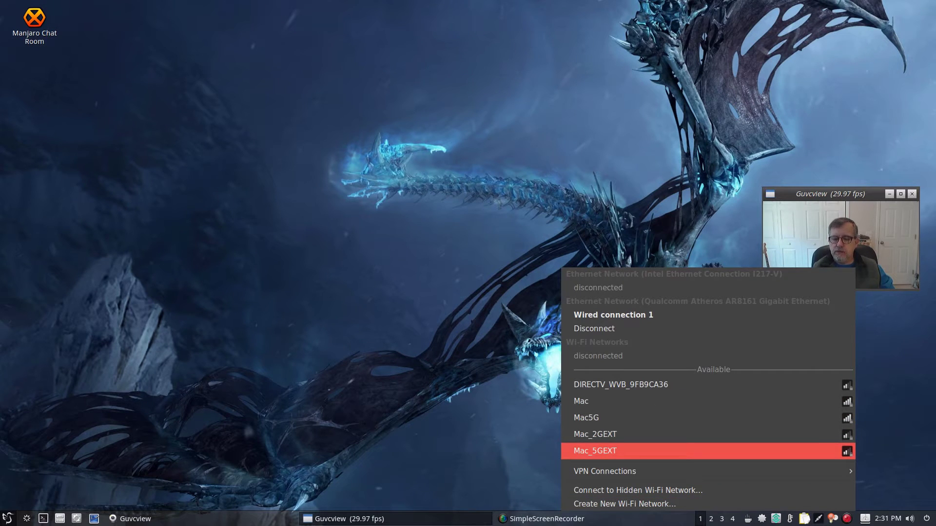
click(501, 432)
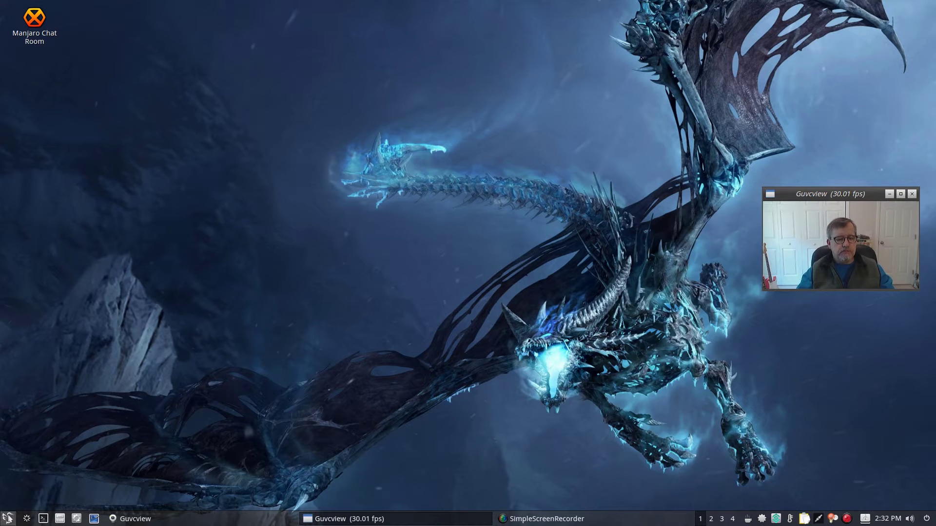
Step: Open LXQt Appearance settings from Preferences > LXQt settings in the application menu
click(7, 518)
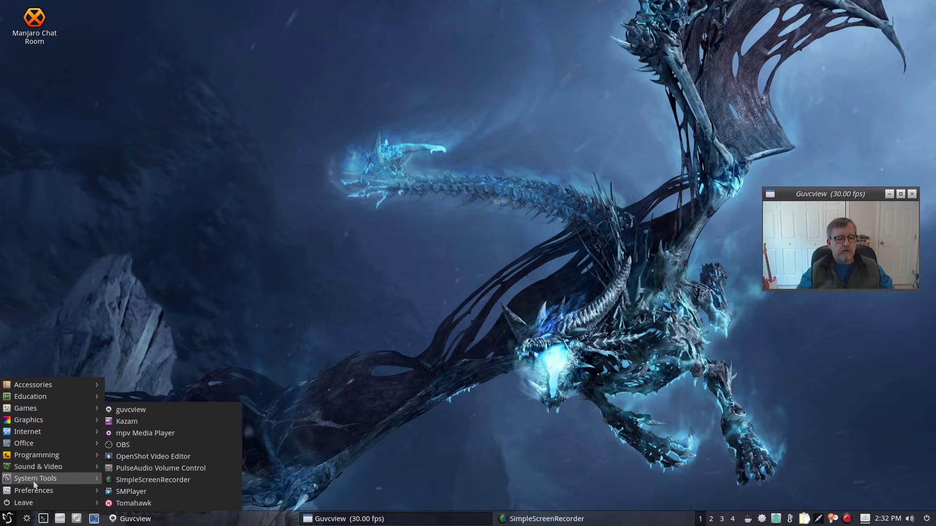
mouse_move(35, 491)
mouse_move(163, 422)
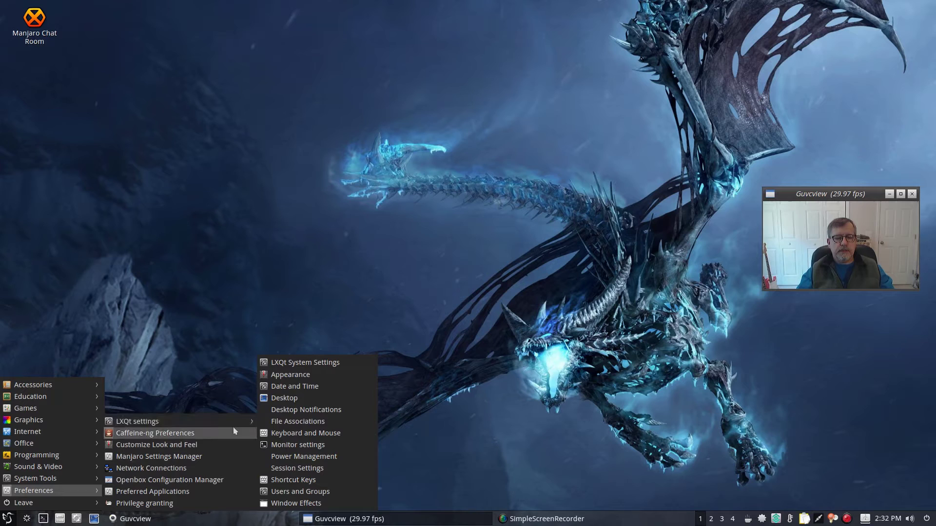
click(292, 374)
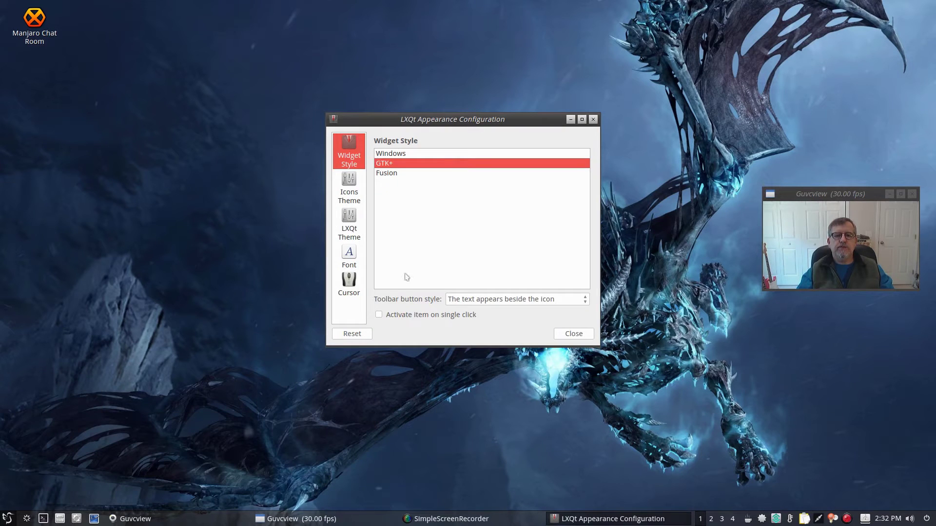
Step: Browse the Icons Theme list, then bring up the LXQt Theme choices
click(357, 191)
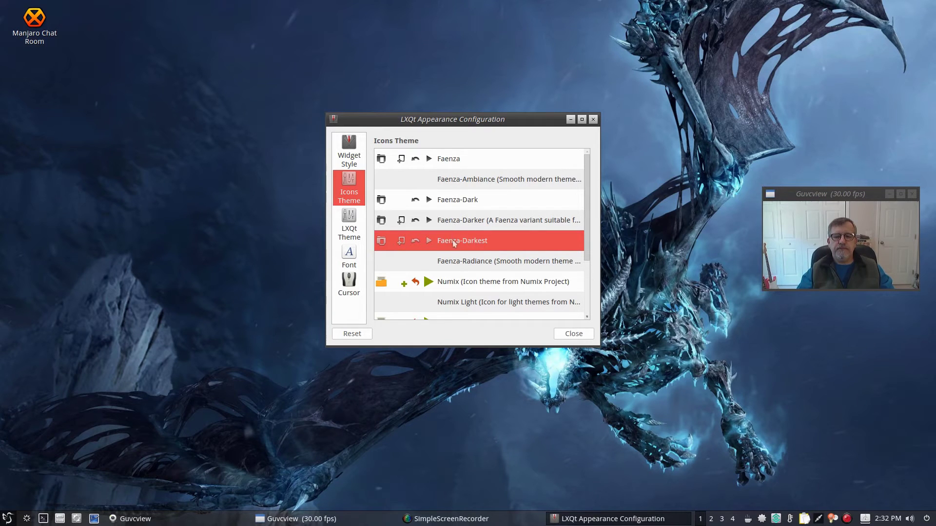
scroll(454, 244, down, 2)
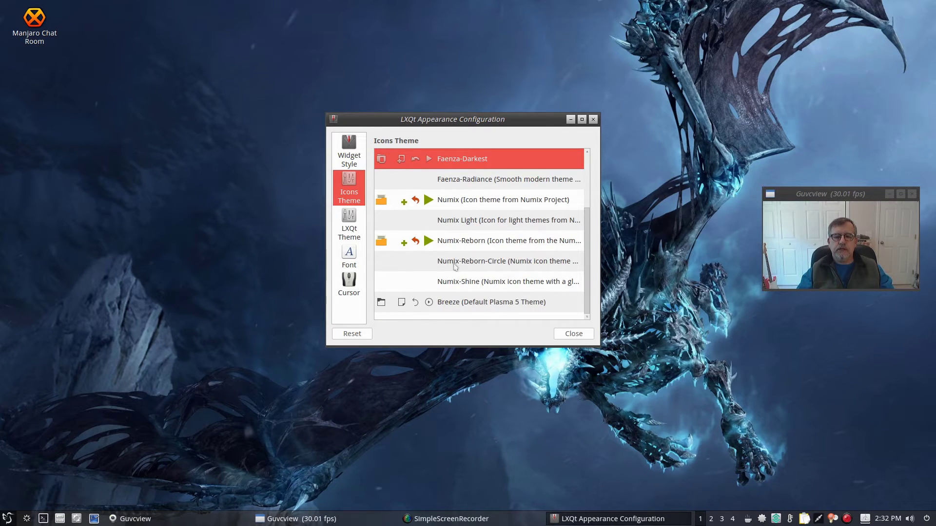
scroll(455, 266, up, 1)
click(350, 229)
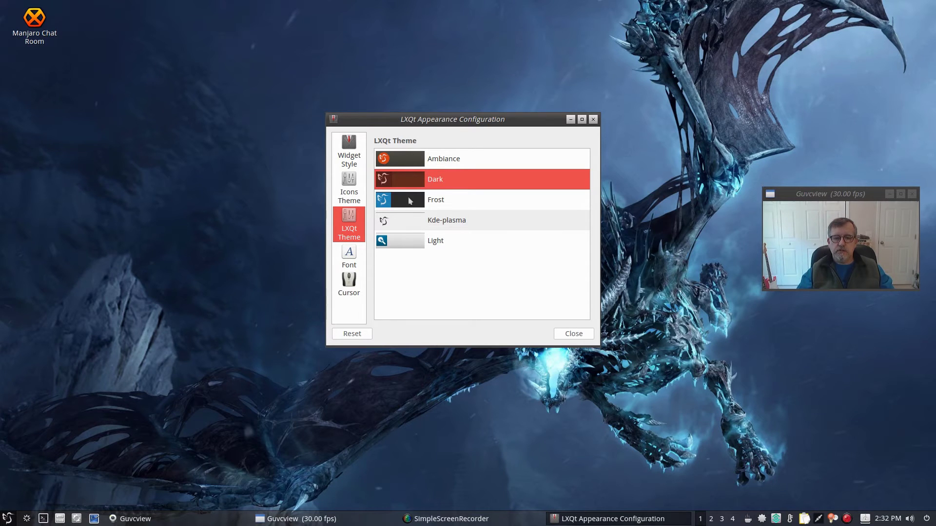
Step: Try the Ambiance and Dark LXQt themes, moving the dialog aside to see the desktop
click(409, 162)
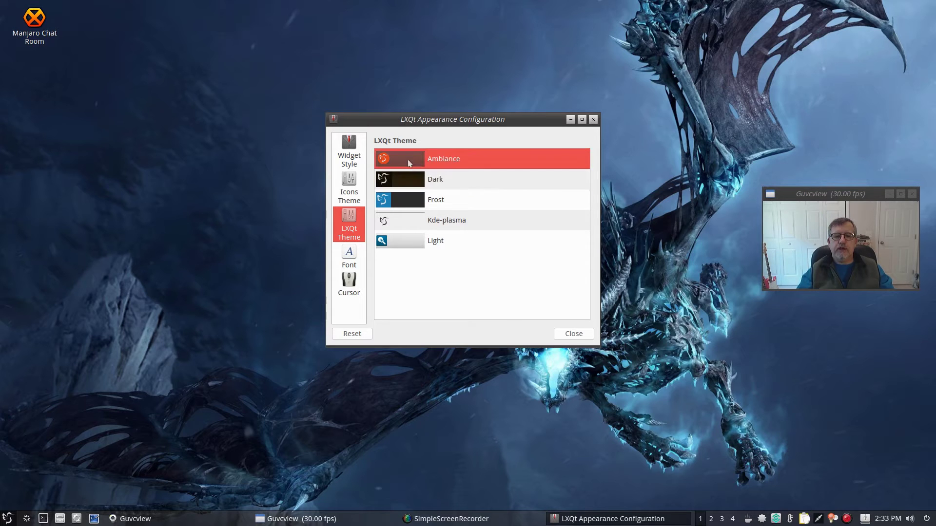
drag(477, 120, 237, 186)
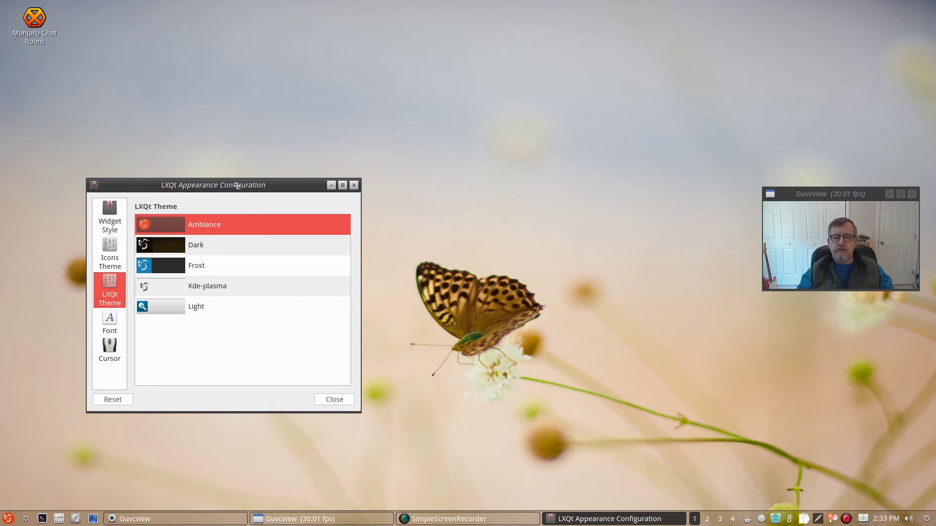
click(218, 245)
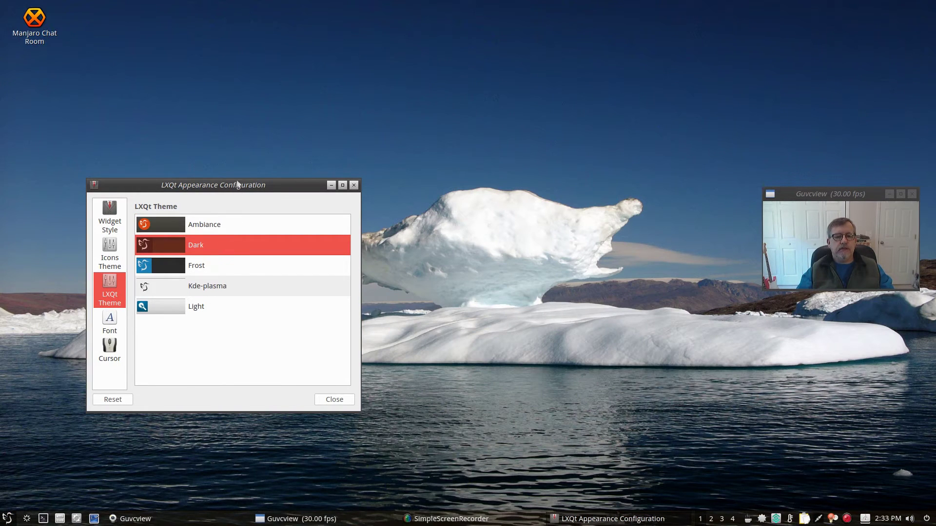
drag(238, 186, 463, 448)
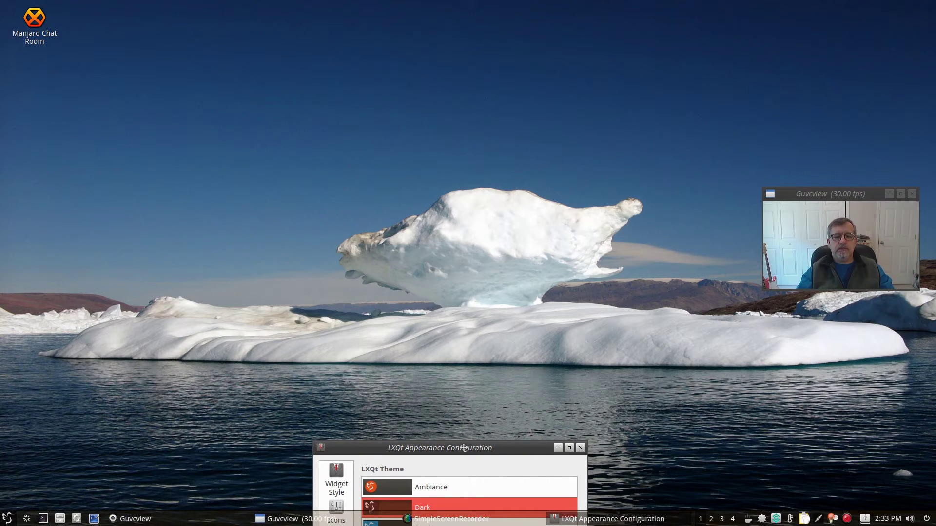
drag(463, 448, 280, 213)
Step: Try the Frost and Kde-plasma themes, then settle on the Light theme
click(267, 278)
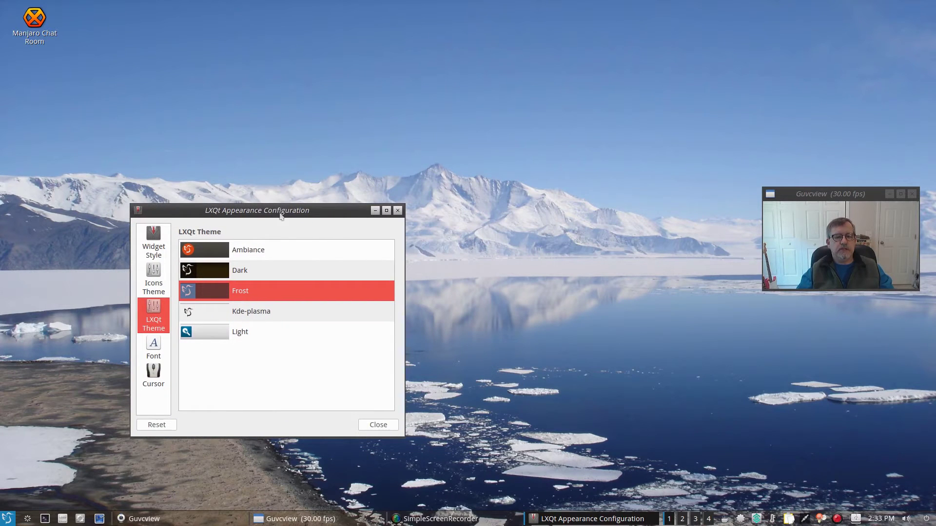
click(266, 314)
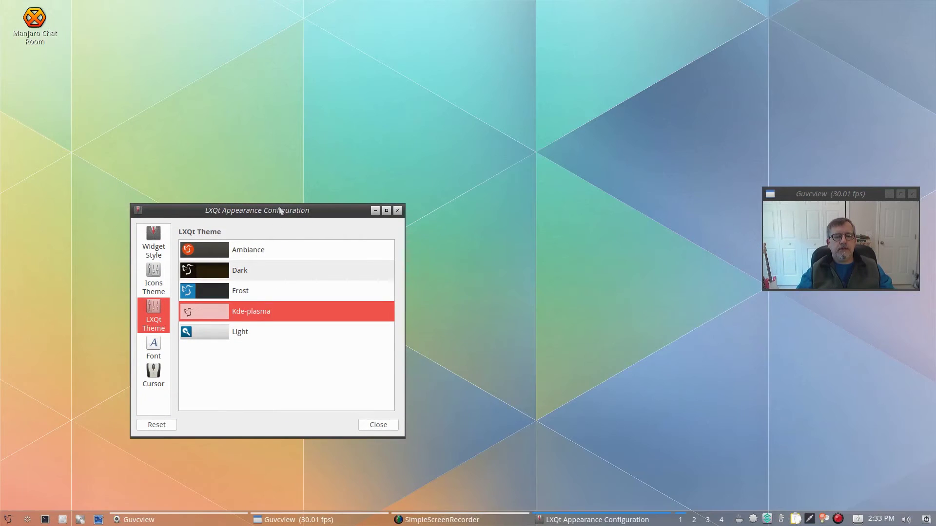
drag(279, 209, 259, 159)
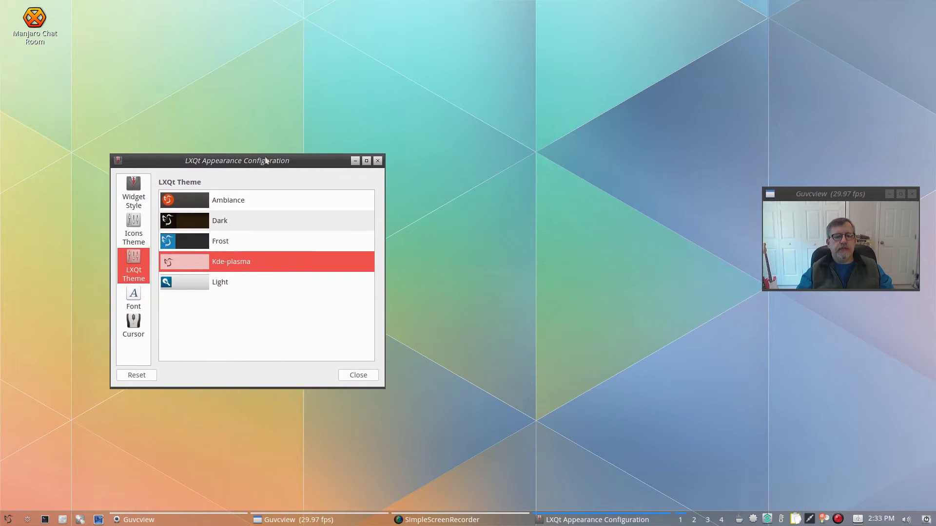
click(219, 288)
drag(273, 160, 458, 134)
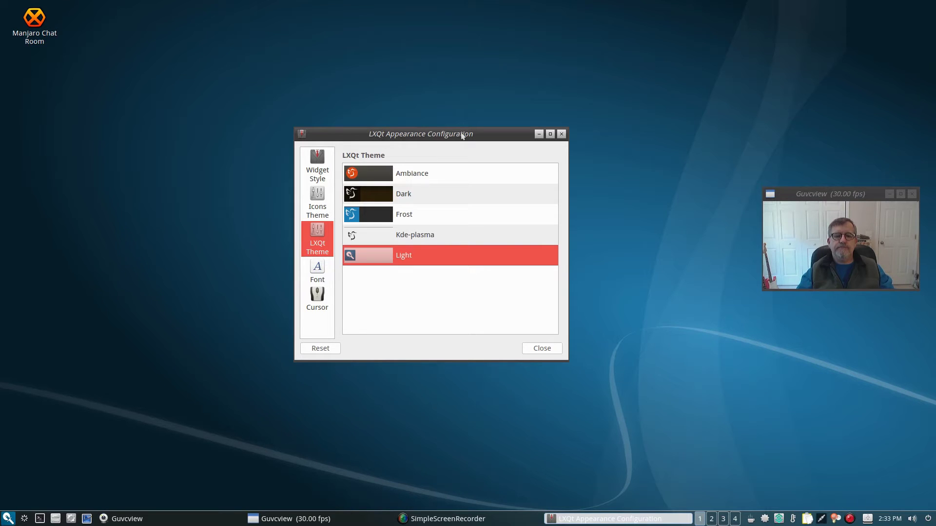
Step: Close Appearance settings and set /usr/share/backgrounds/bluedragon.jpg as the desktop wallpaper
click(561, 135)
right_click(408, 234)
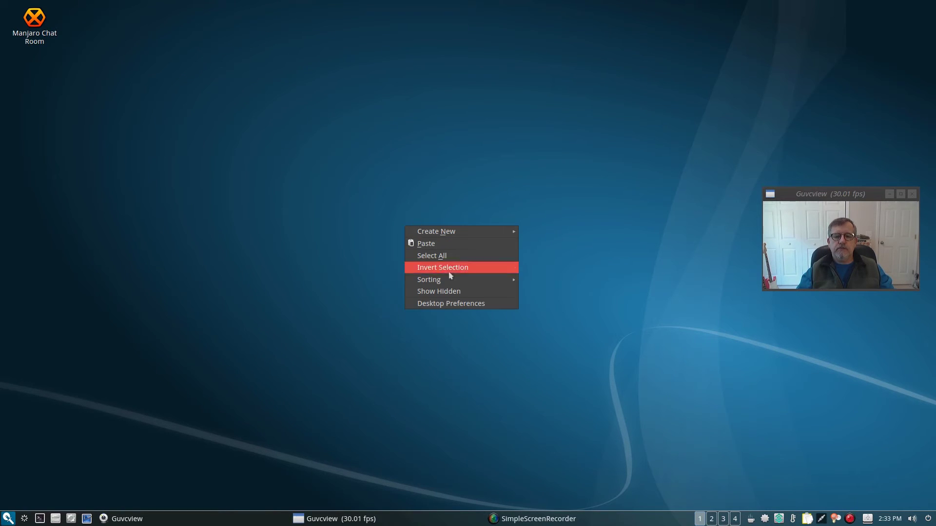
click(452, 304)
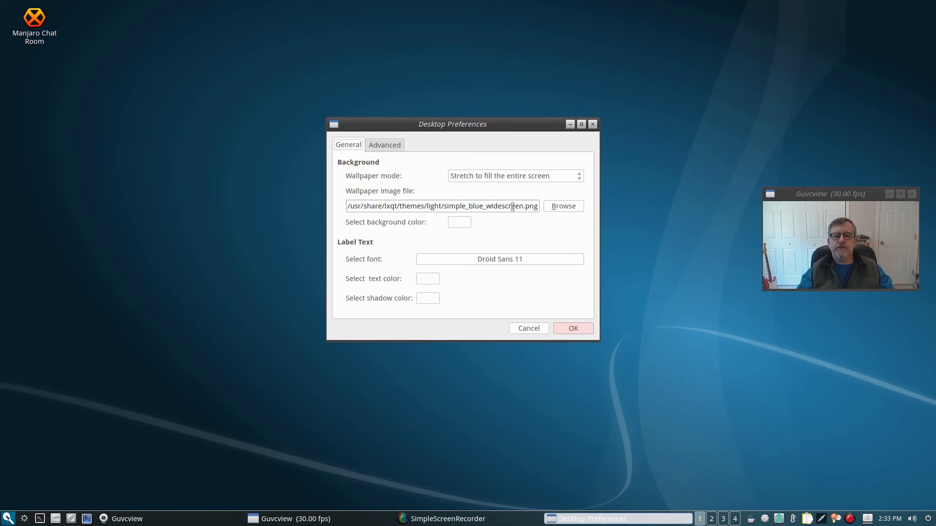
click(564, 206)
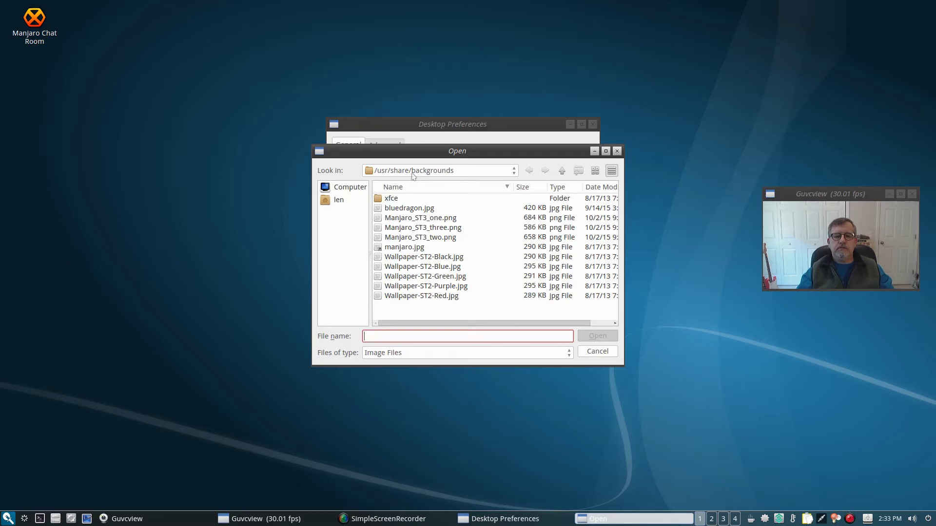
click(407, 210)
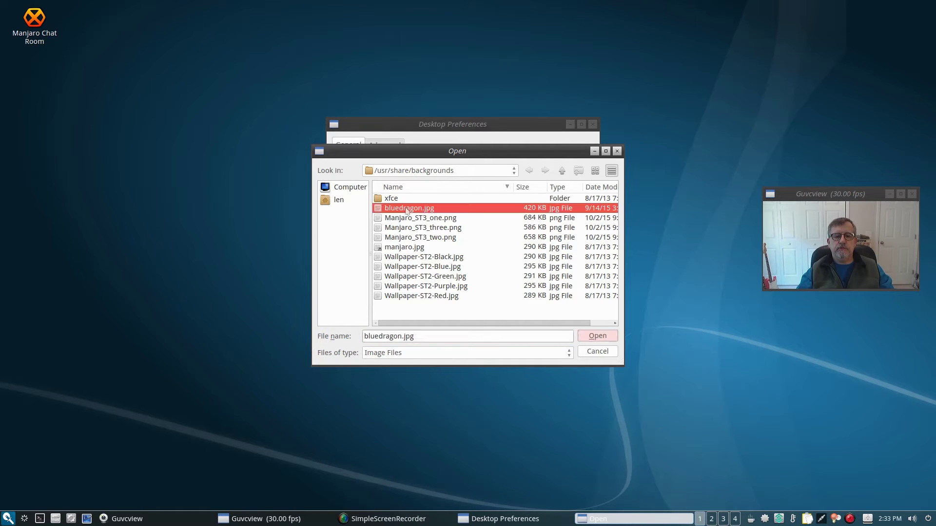
click(596, 339)
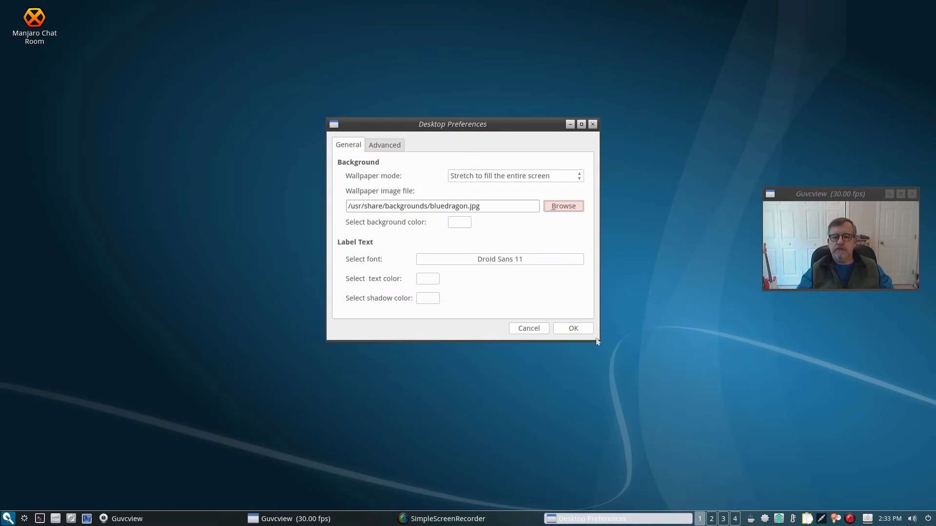
click(571, 332)
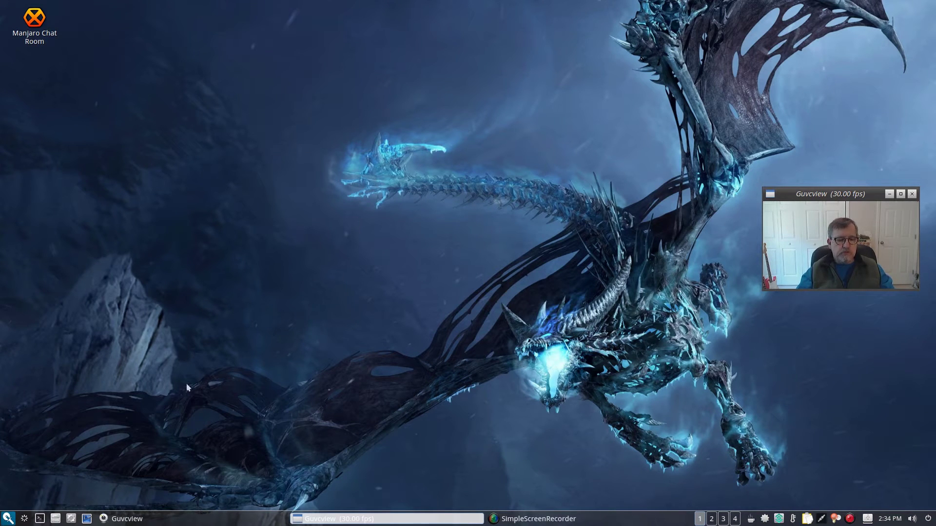
Step: Choose Manjaro_ST3_one.png as the desktop wallpaper in Desktop Preferences
right_click(322, 344)
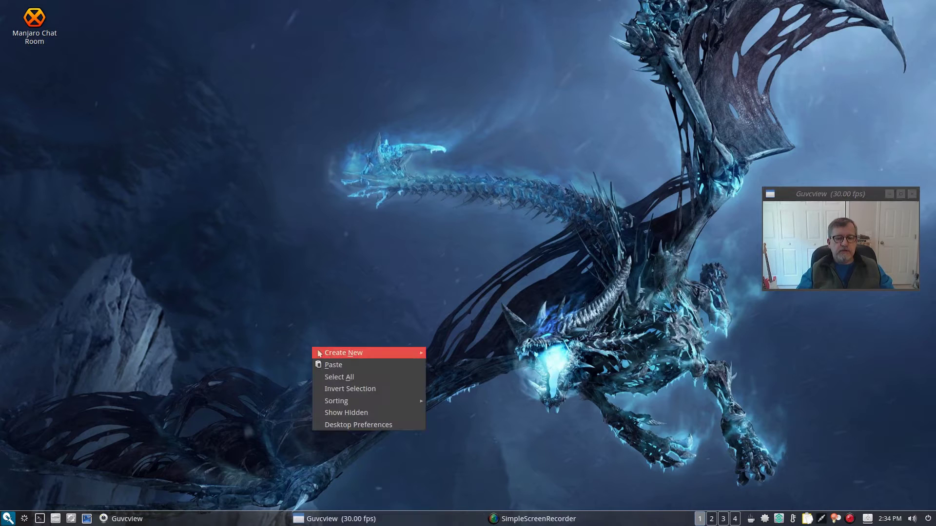
click(354, 425)
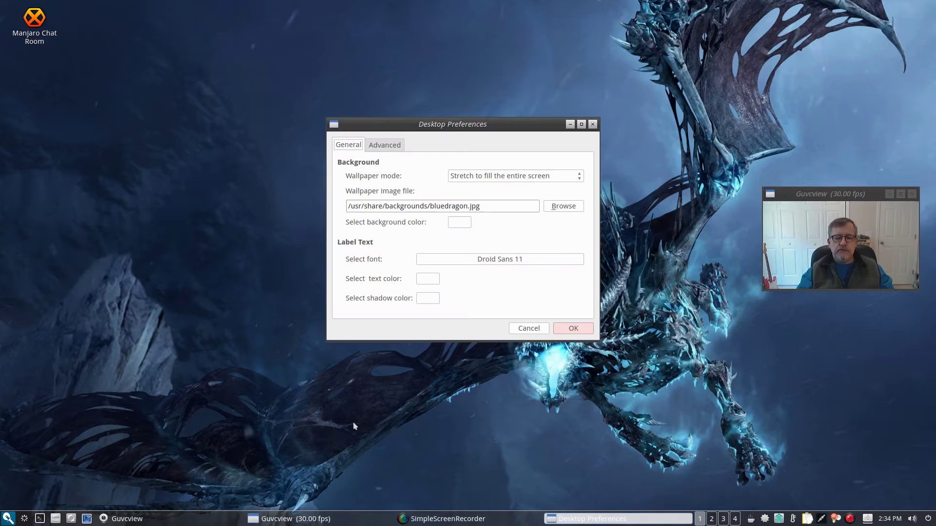
click(561, 211)
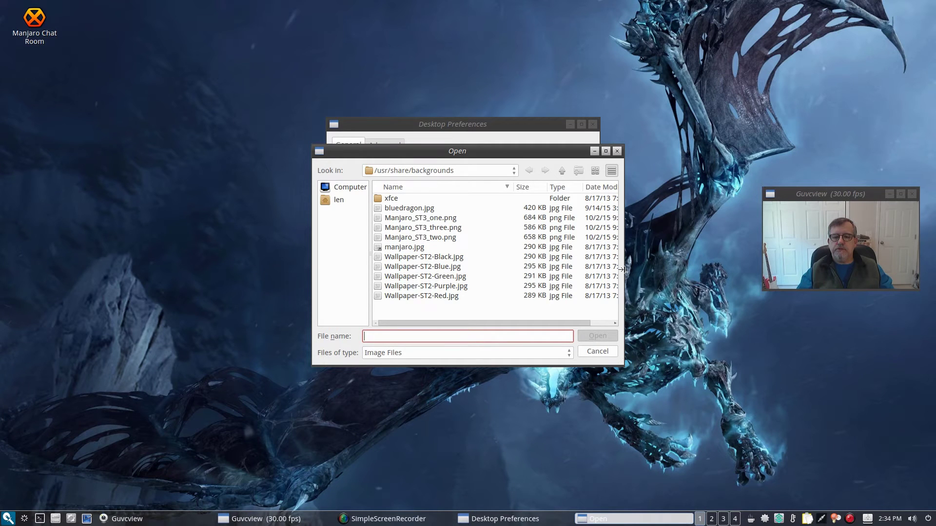
drag(621, 269, 724, 270)
click(418, 219)
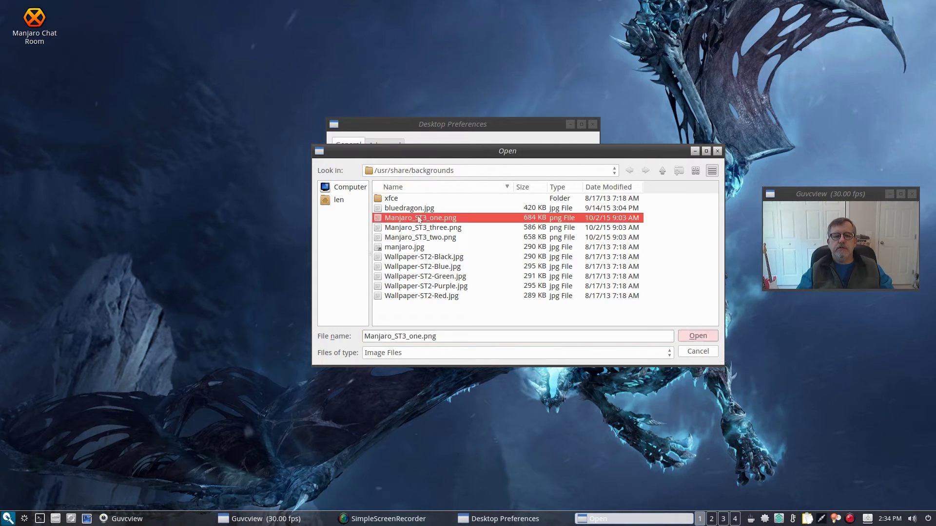
click(699, 340)
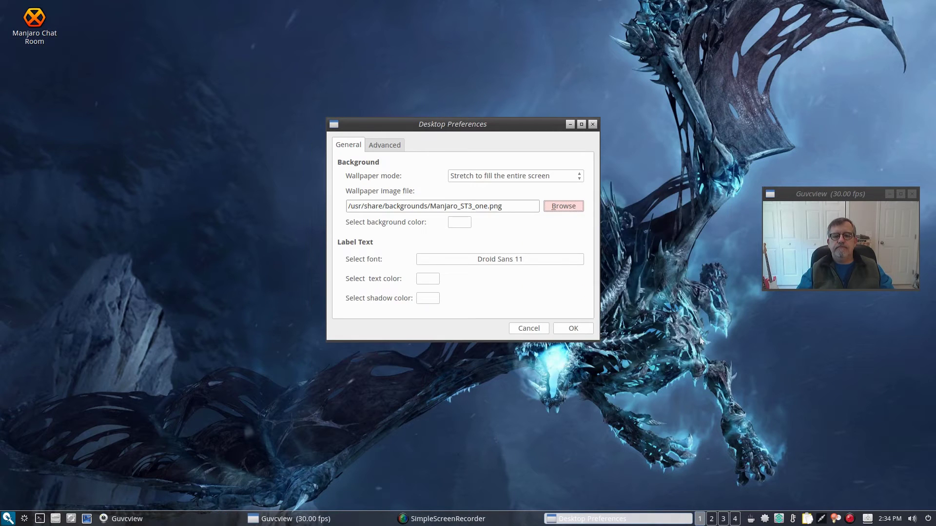
click(573, 330)
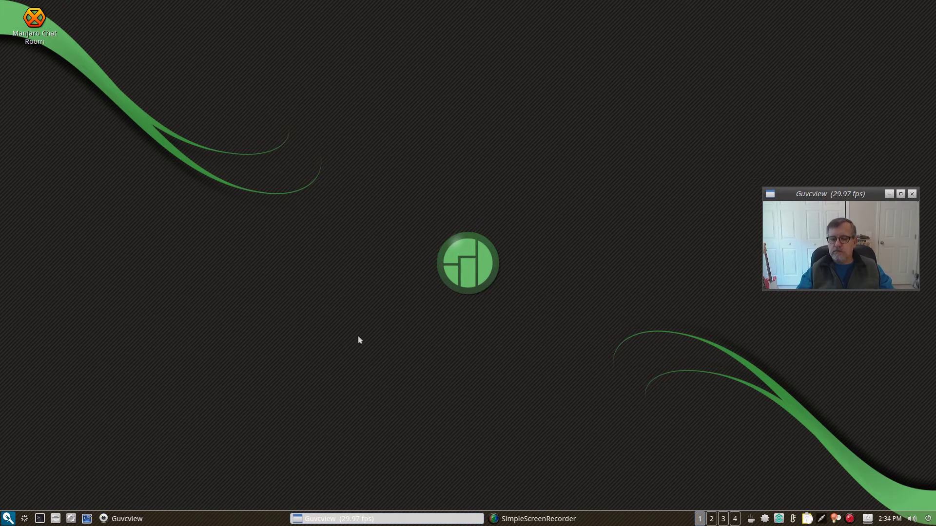
Step: Switch the desktop wallpaper to the purple Wallpaper-ST2-Purple.jpg image
right_click(394, 297)
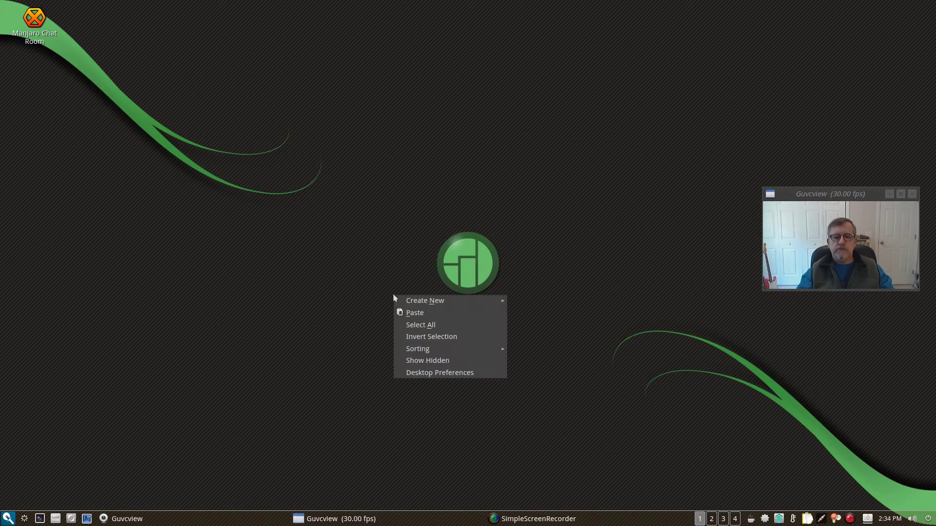
click(448, 373)
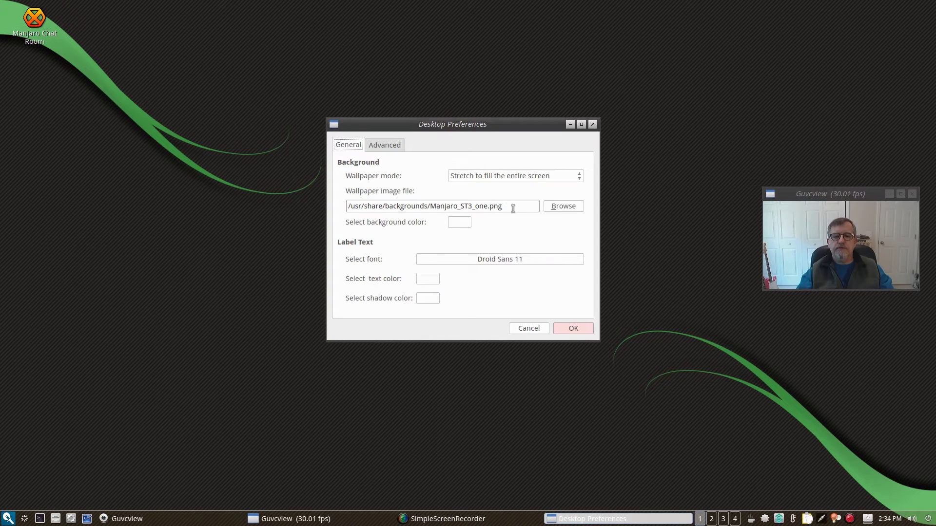
click(556, 211)
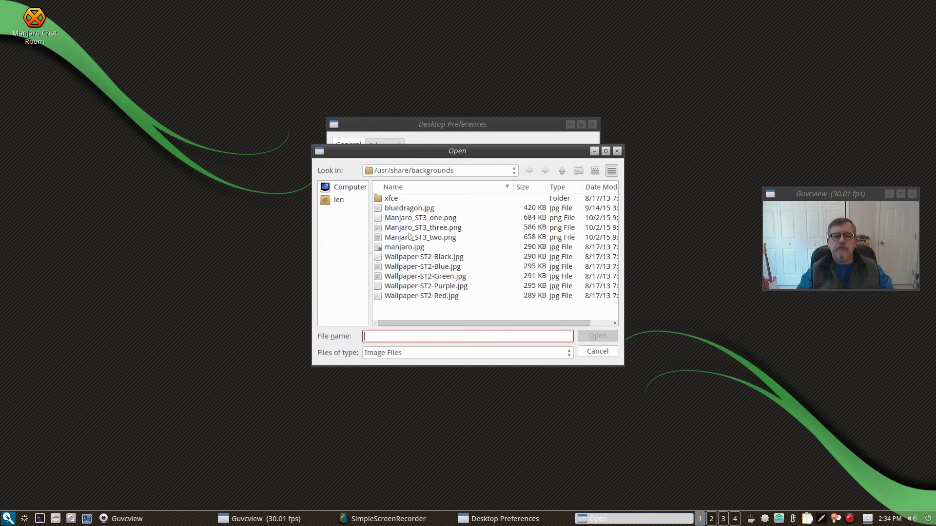
click(409, 287)
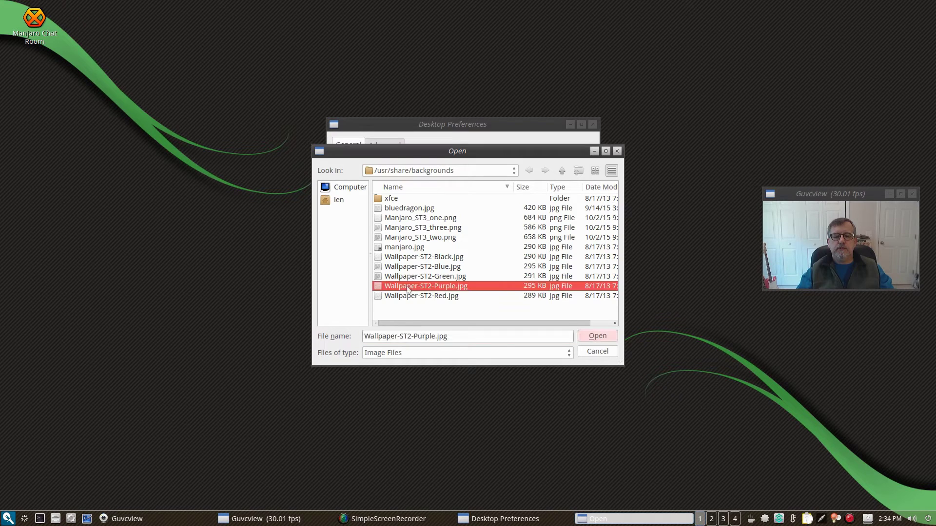
click(605, 336)
click(568, 328)
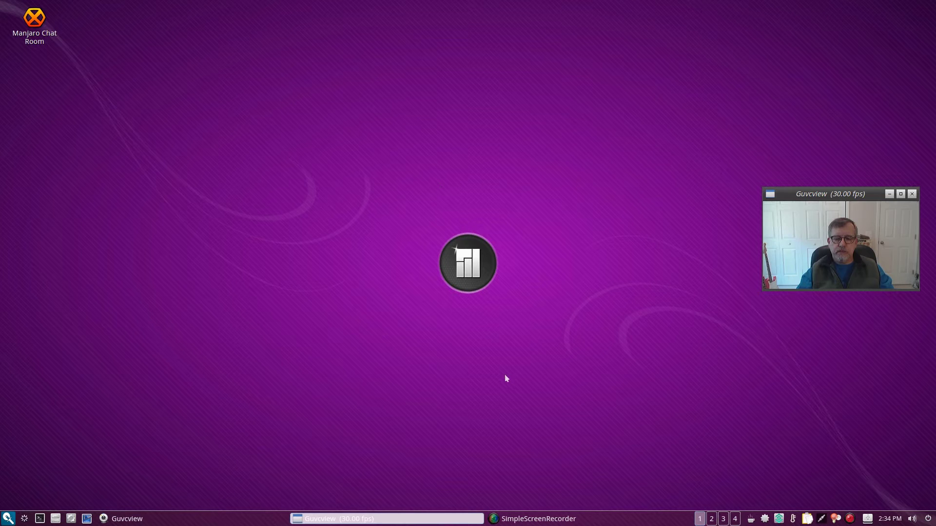
Step: Restore bluedragon.jpg as the wallpaper, then briefly launch and close Firefox
right_click(404, 298)
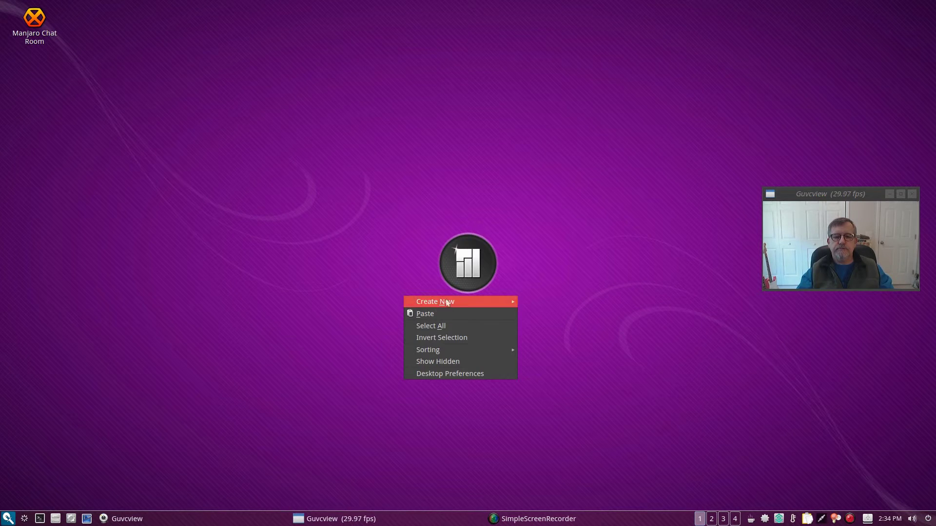
click(441, 373)
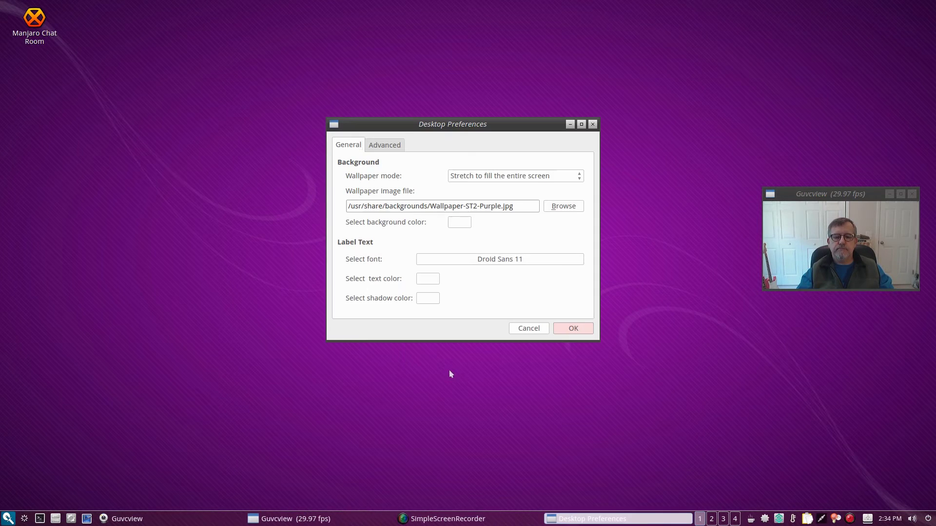
click(568, 207)
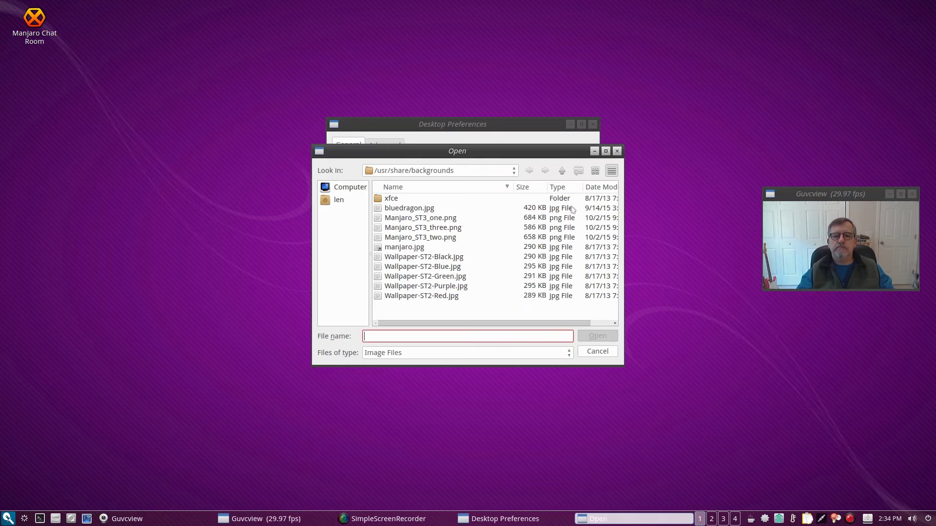
click(415, 208)
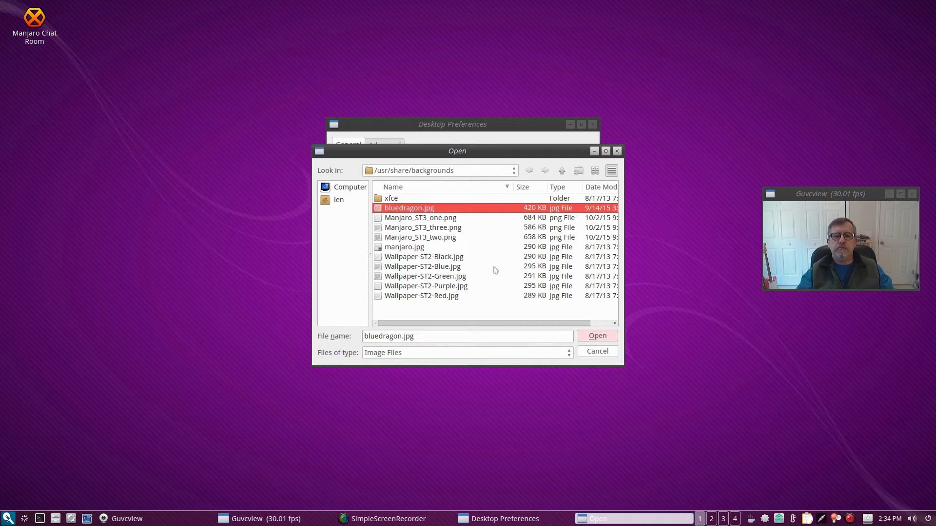
click(597, 336)
click(562, 326)
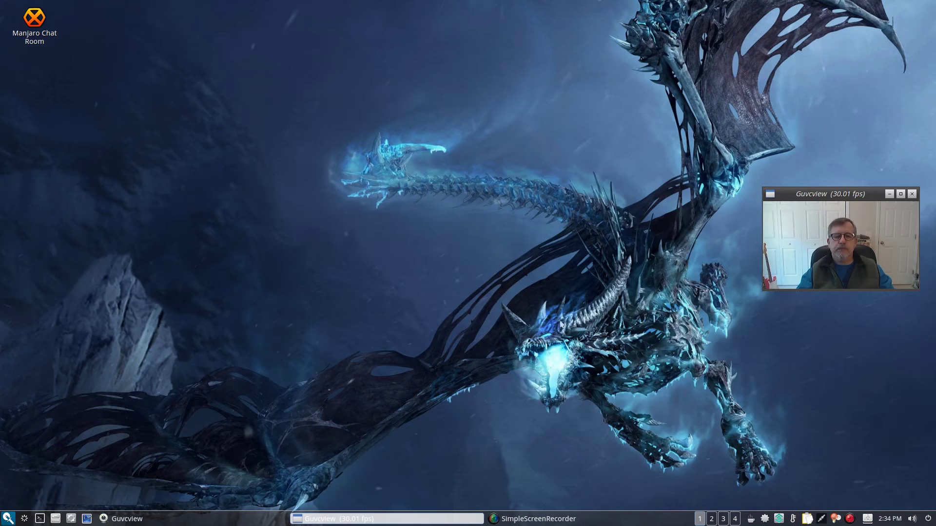
click(71, 520)
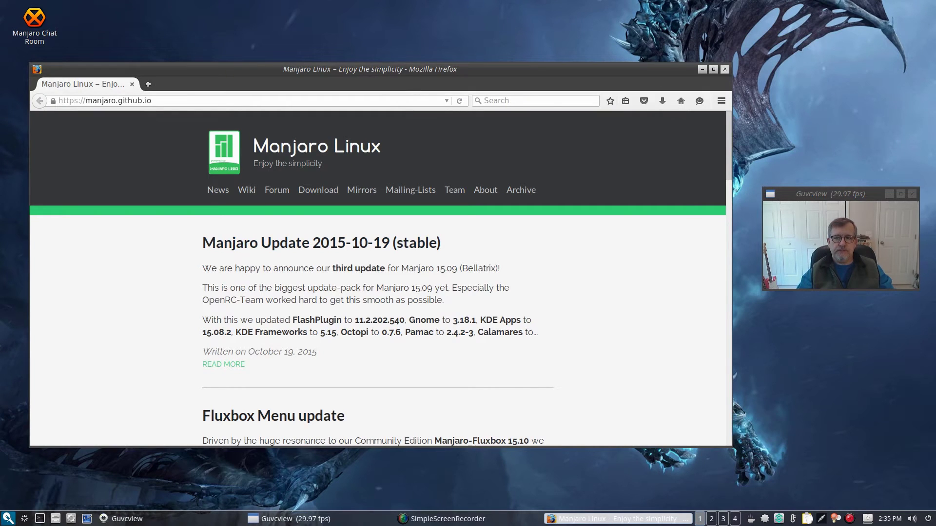
click(724, 69)
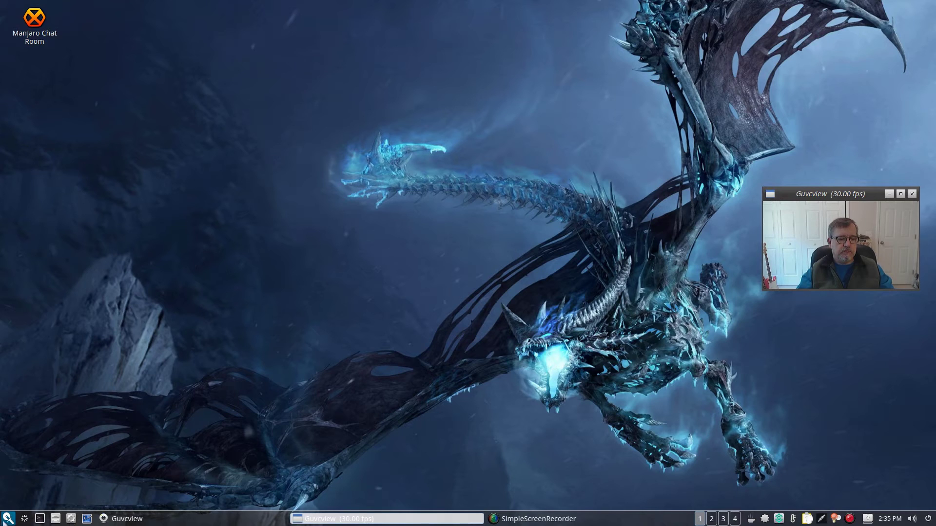
Step: Open Customize Look and Feel from Preferences and move through to its Icon Theme page
click(9, 519)
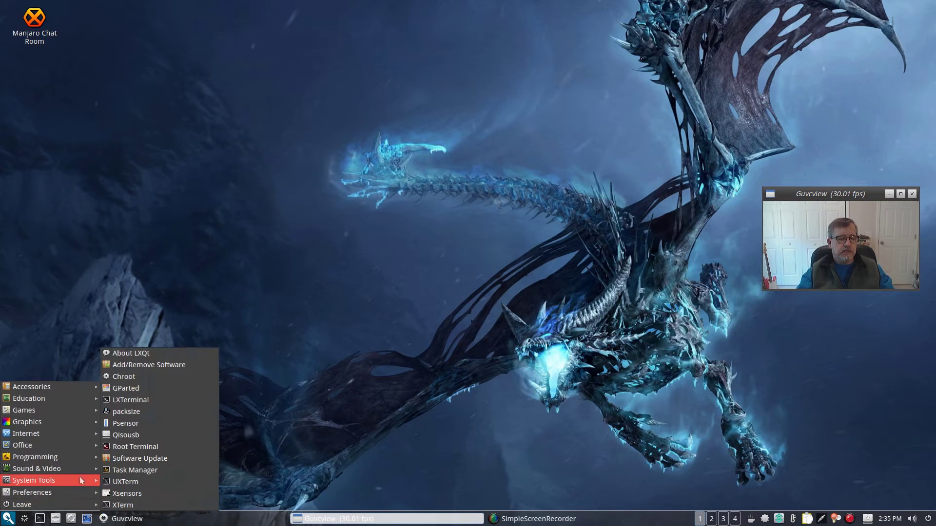
mouse_move(56, 473)
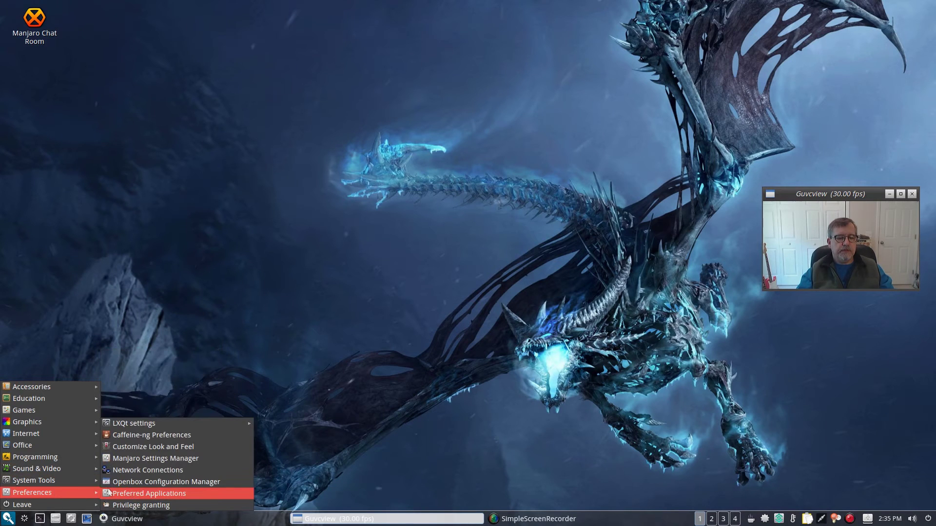
click(137, 448)
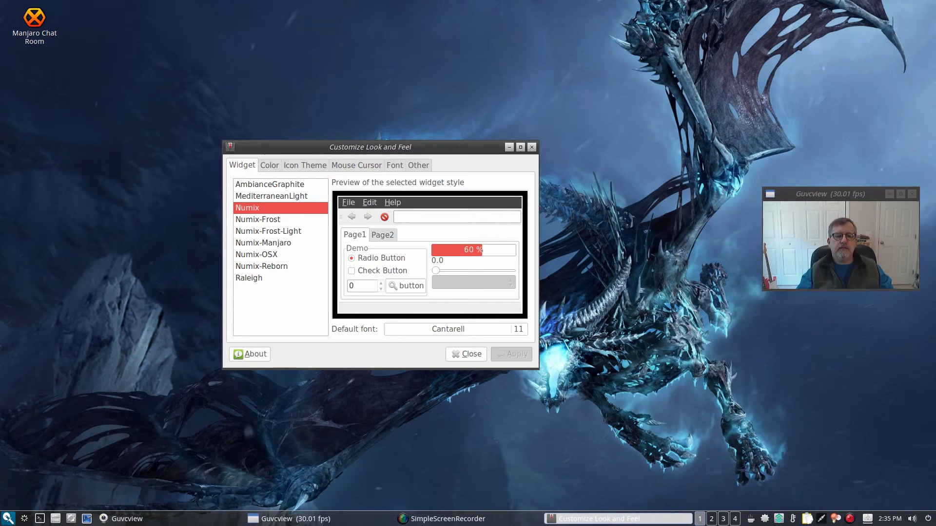
drag(417, 145, 531, 167)
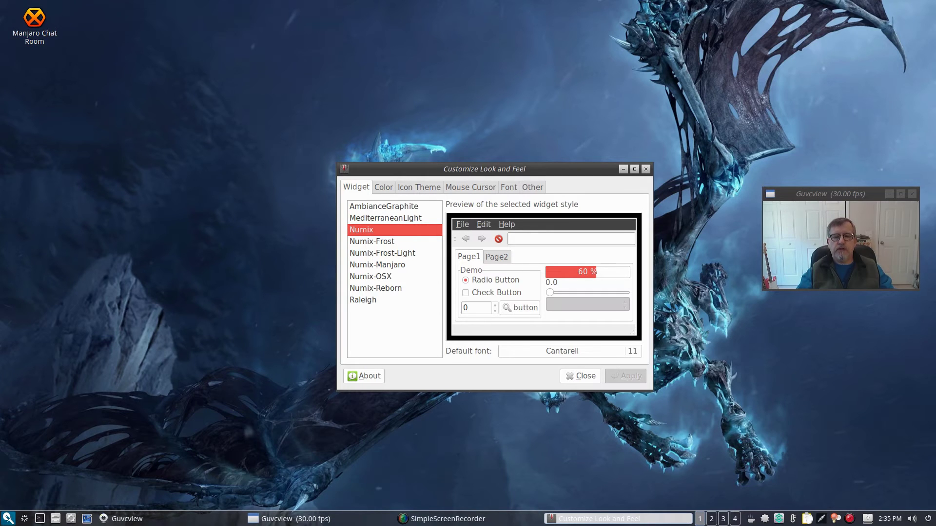
key(ctrl+Page_Down)
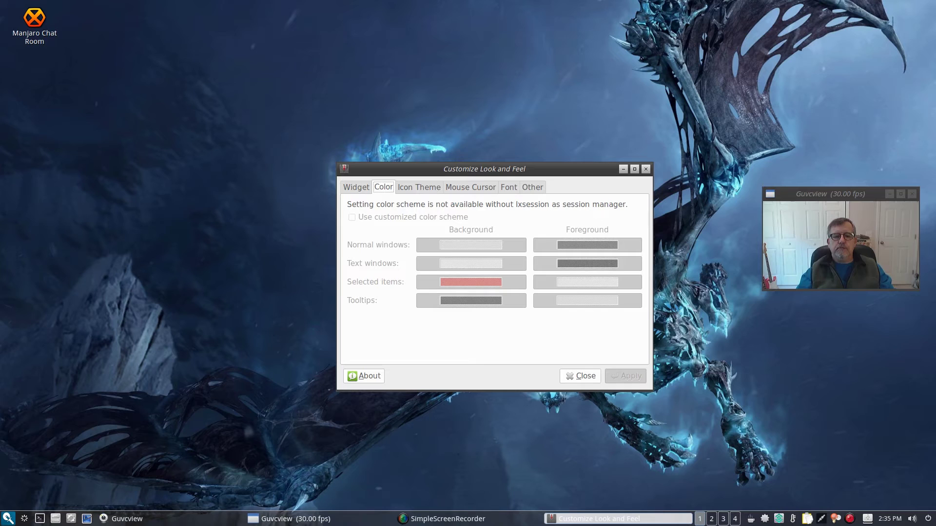
key(ctrl+Page_Down)
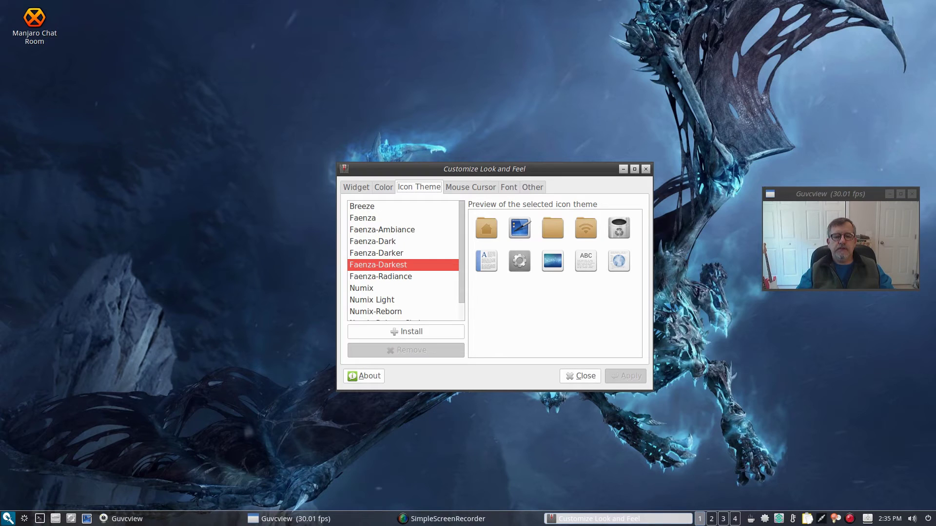
Step: Preview Breeze icons, revert to Faenza-Darkest, and look over the Mouse Cursor, Font and Other pages
click(363, 208)
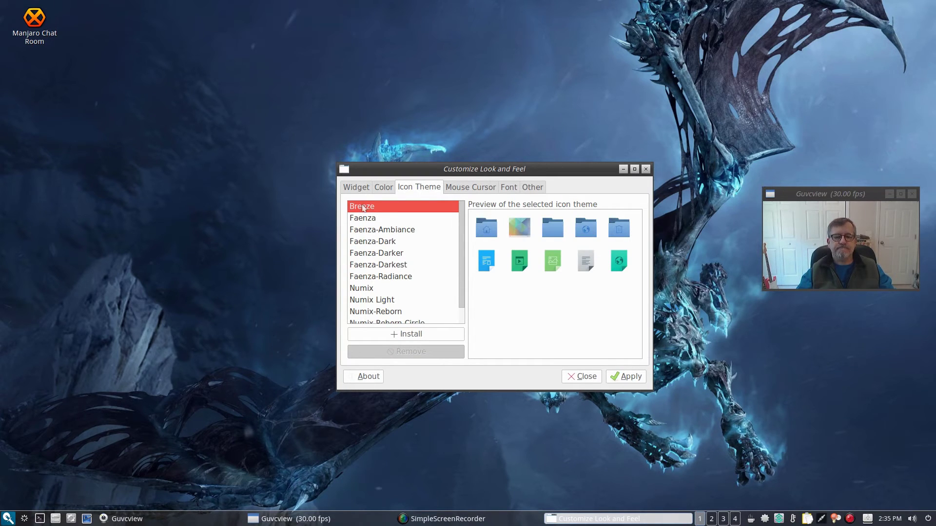
click(359, 266)
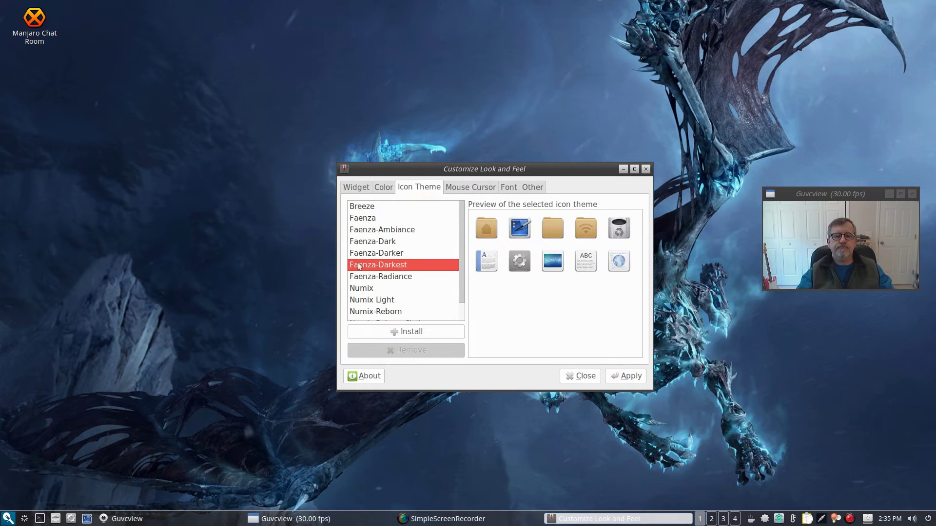
click(474, 188)
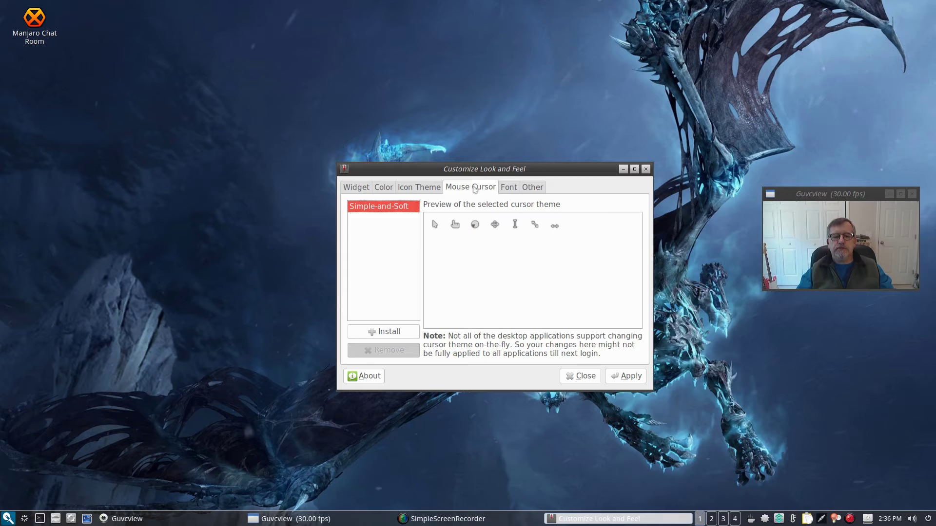
click(510, 188)
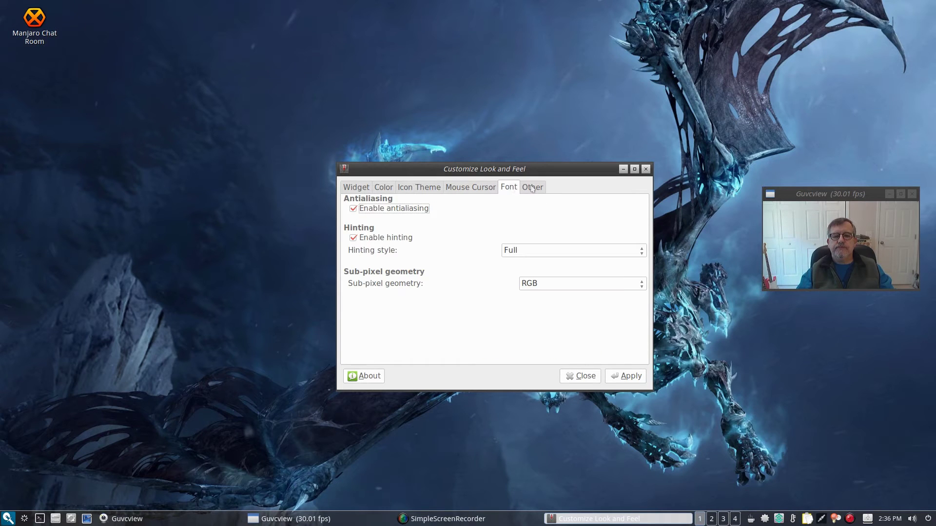
click(535, 189)
Step: Set the font hinting style to Slight and apply the changes
click(507, 191)
click(642, 252)
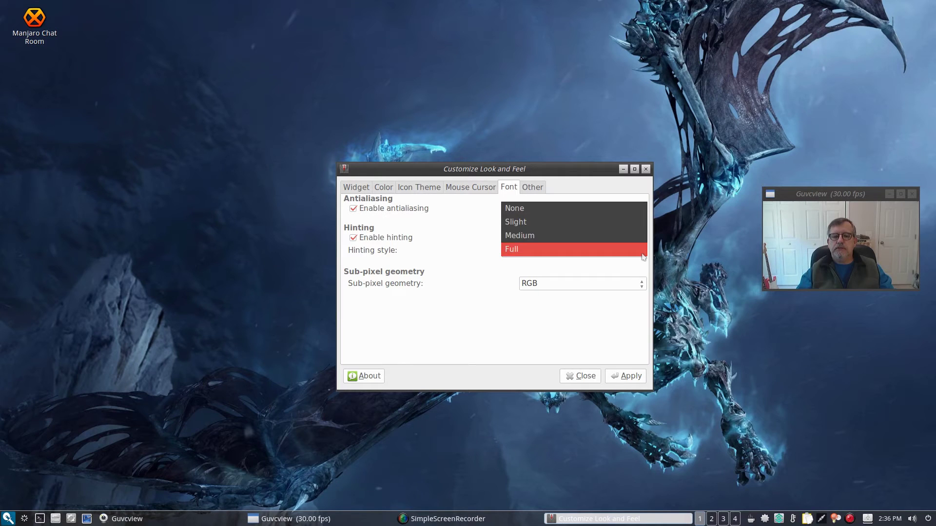
click(575, 223)
click(533, 192)
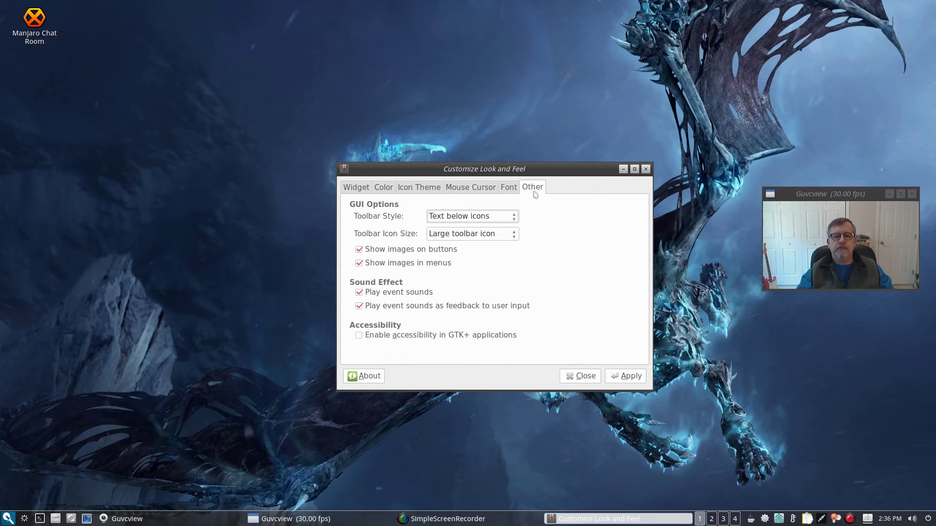
click(618, 379)
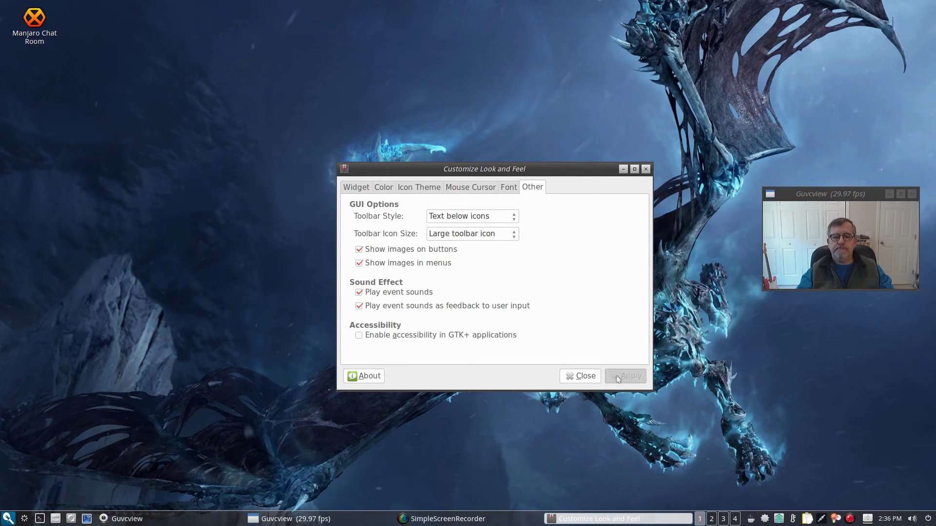
click(645, 169)
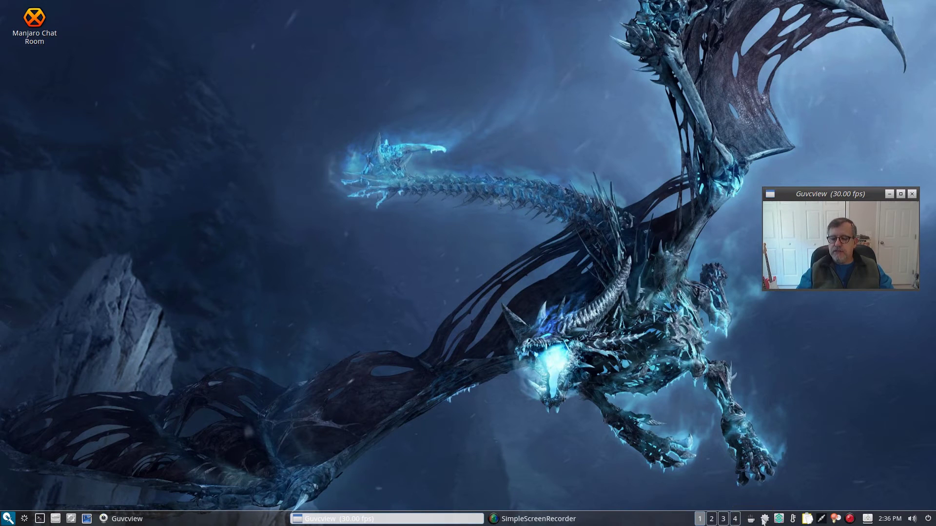
mouse_move(765, 520)
key(ctrl+space)
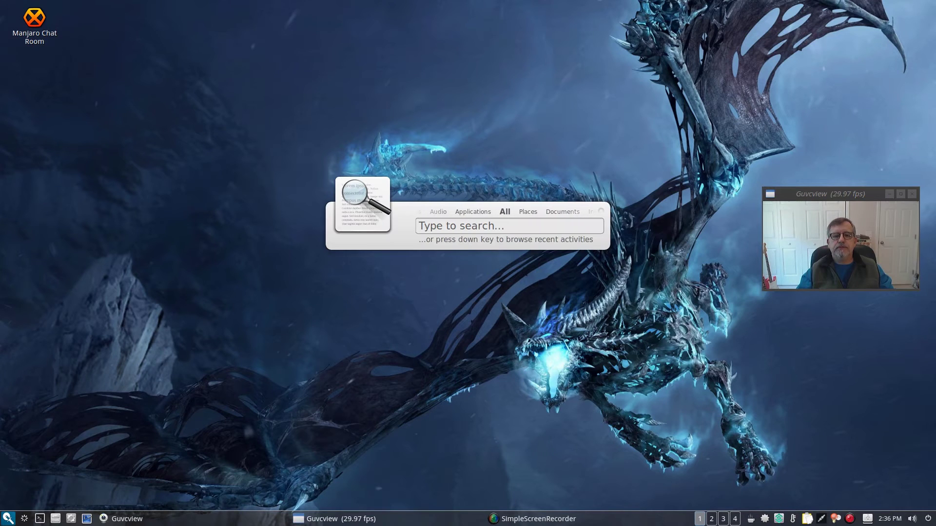
key(Escape)
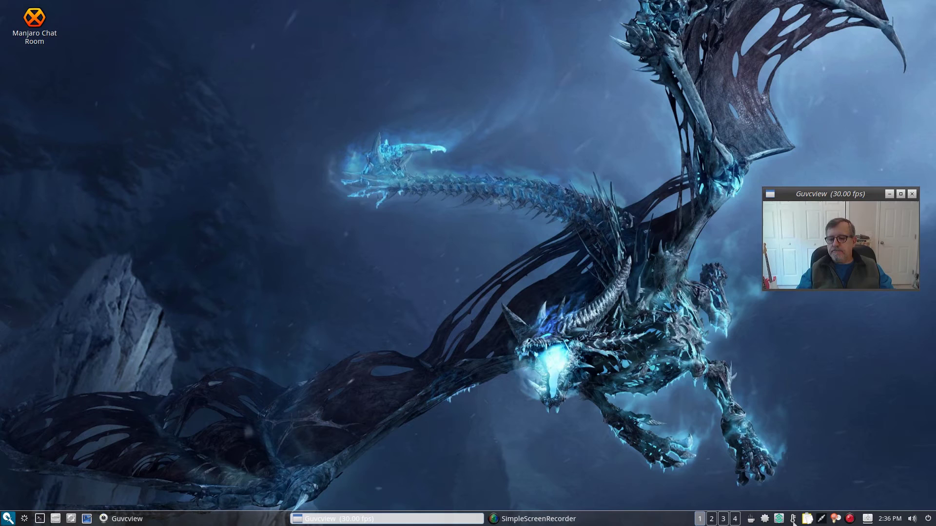
click(793, 521)
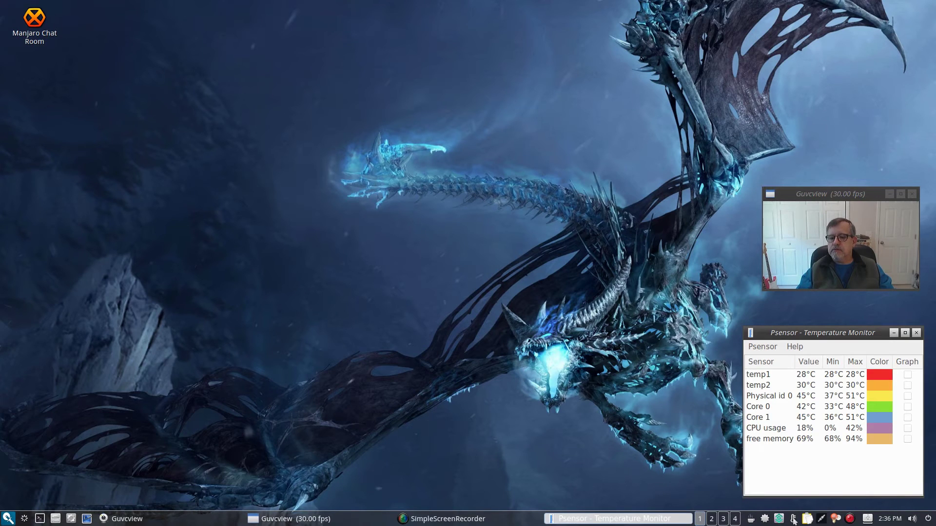
click(915, 333)
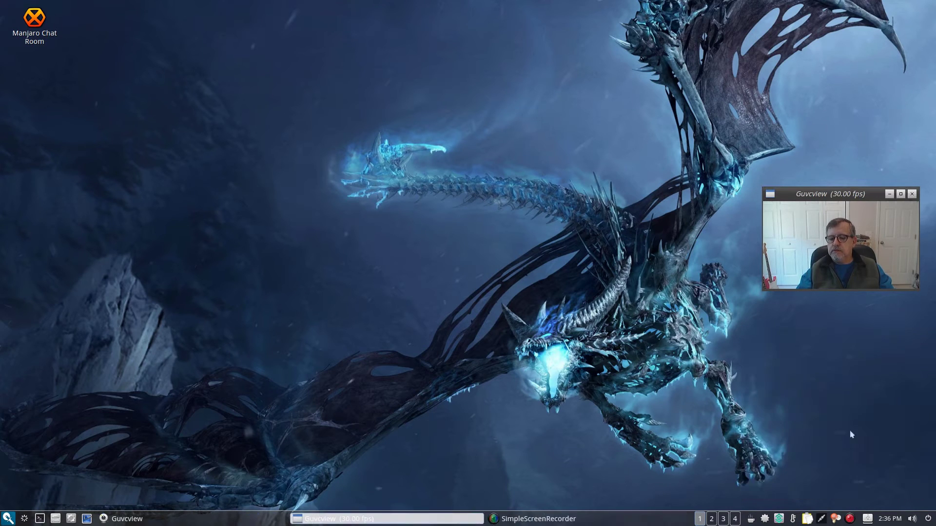
click(868, 520)
click(867, 519)
click(867, 520)
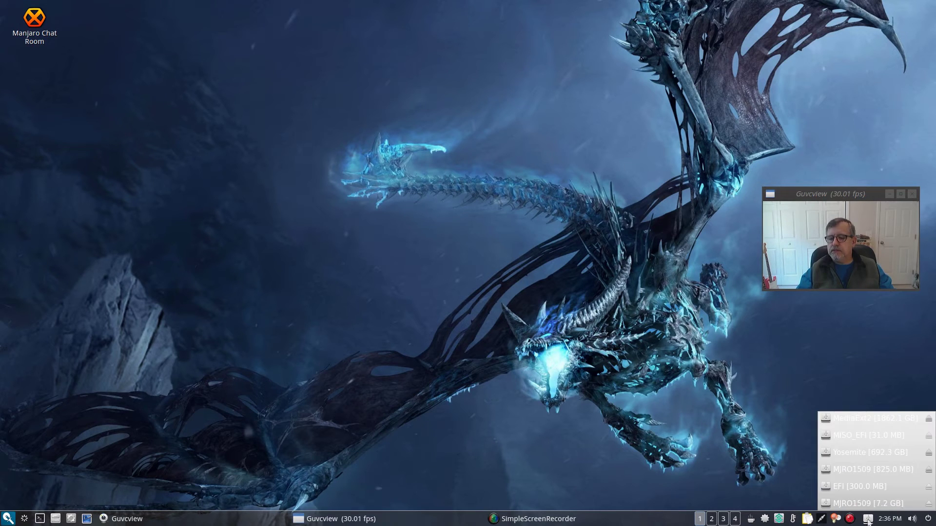
click(852, 433)
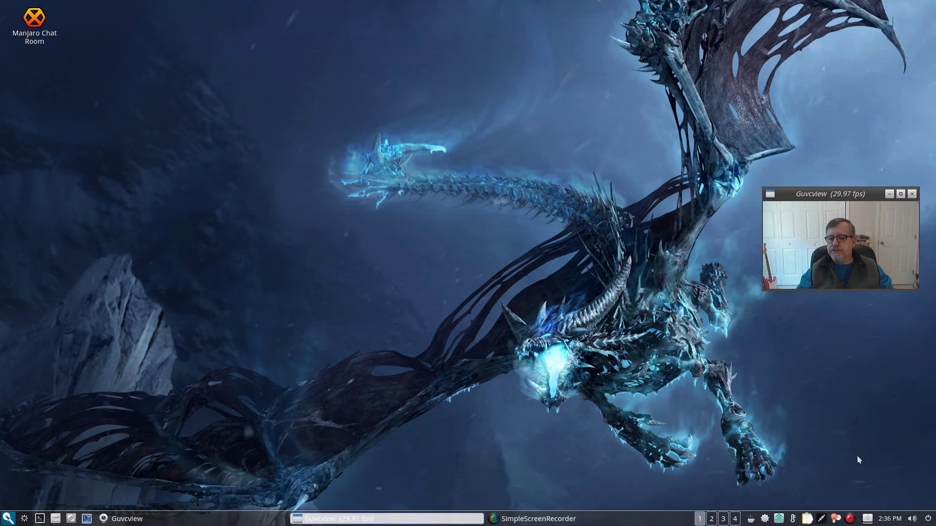
click(7, 518)
mouse_move(35, 497)
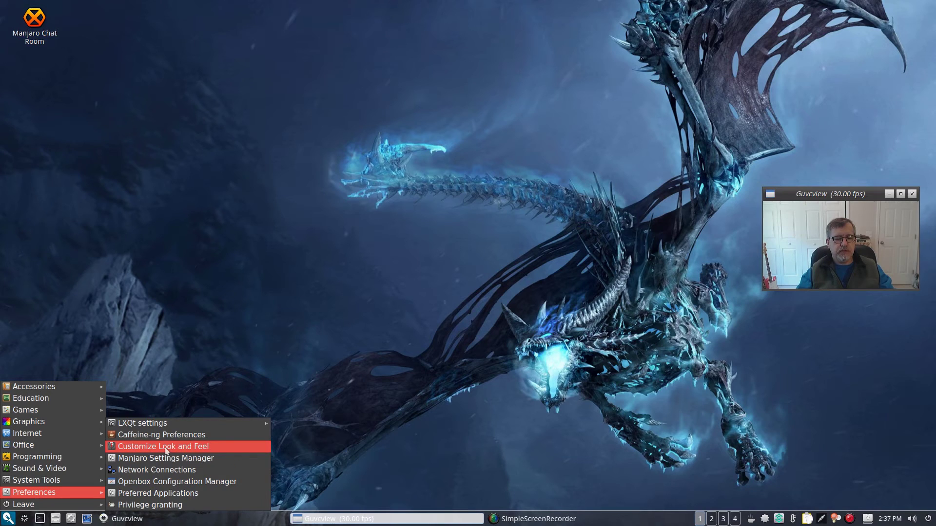
mouse_move(170, 428)
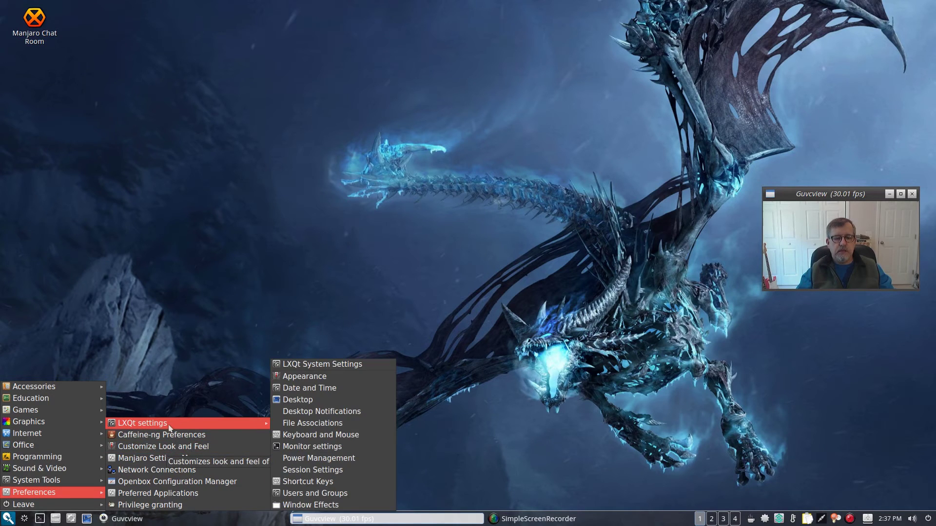
click(318, 365)
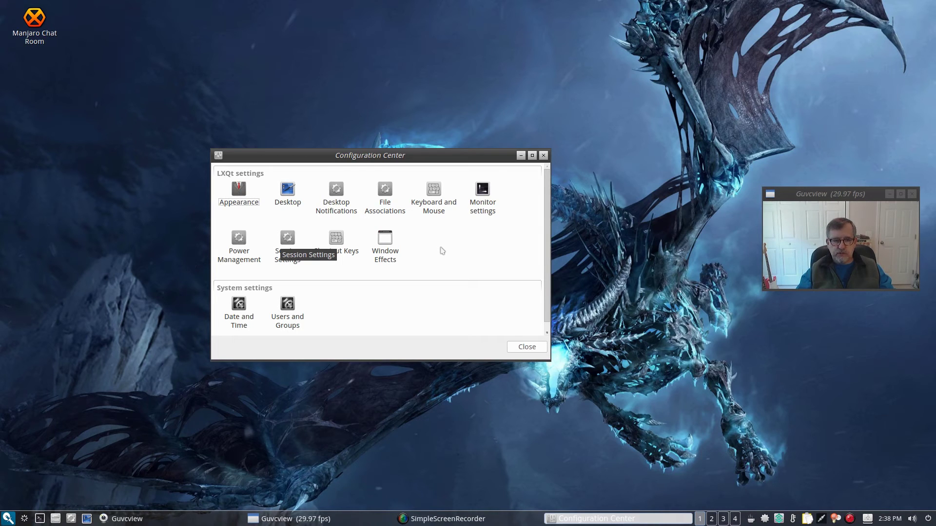
drag(392, 158, 494, 69)
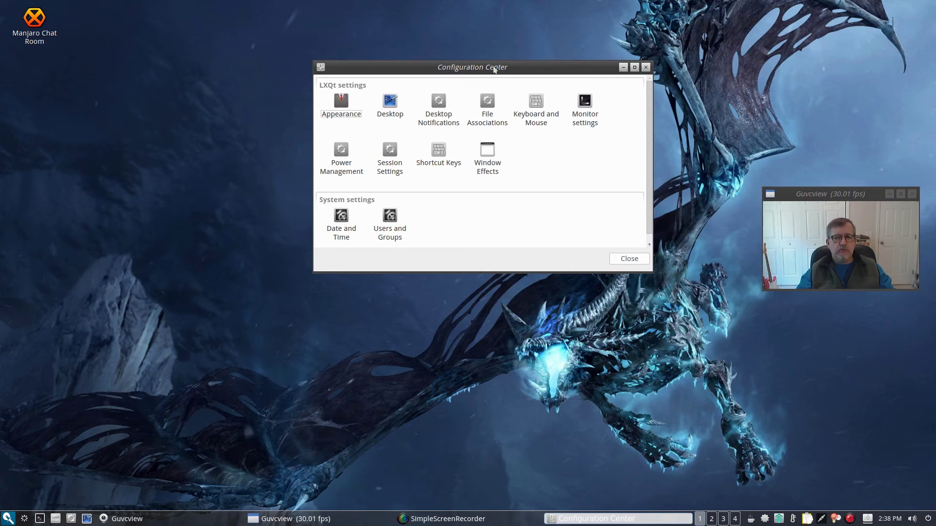
click(646, 67)
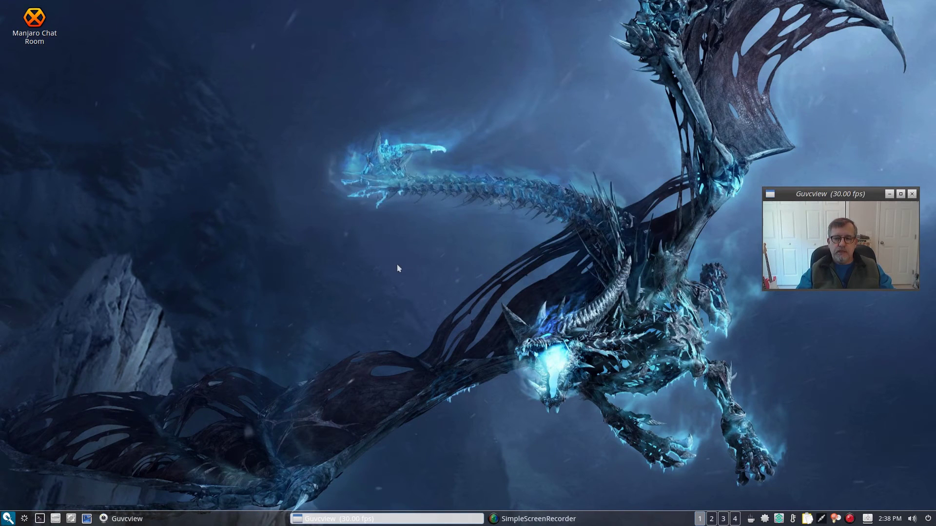
Step: Browse the application menu categories down to Leave, showing Hibernate, Logout, Reboot, Shutdown and Suspend
click(8, 519)
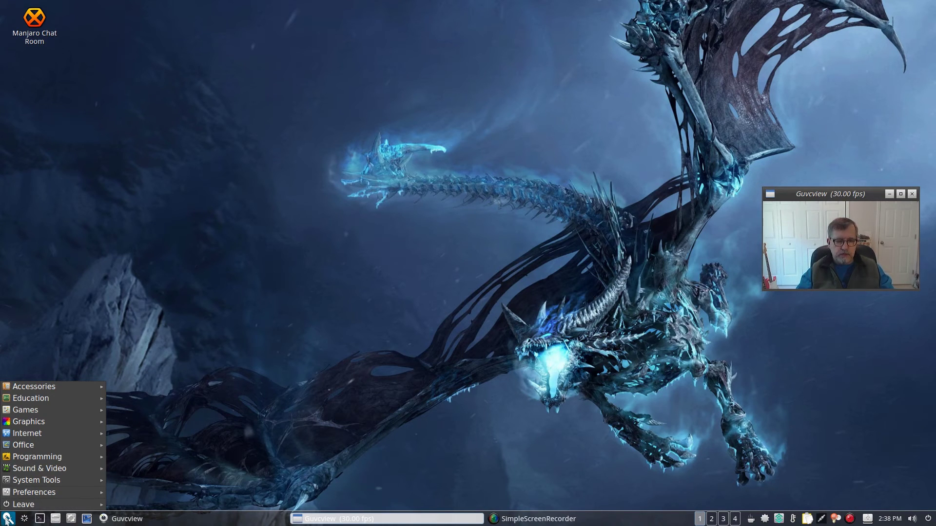
mouse_move(33, 389)
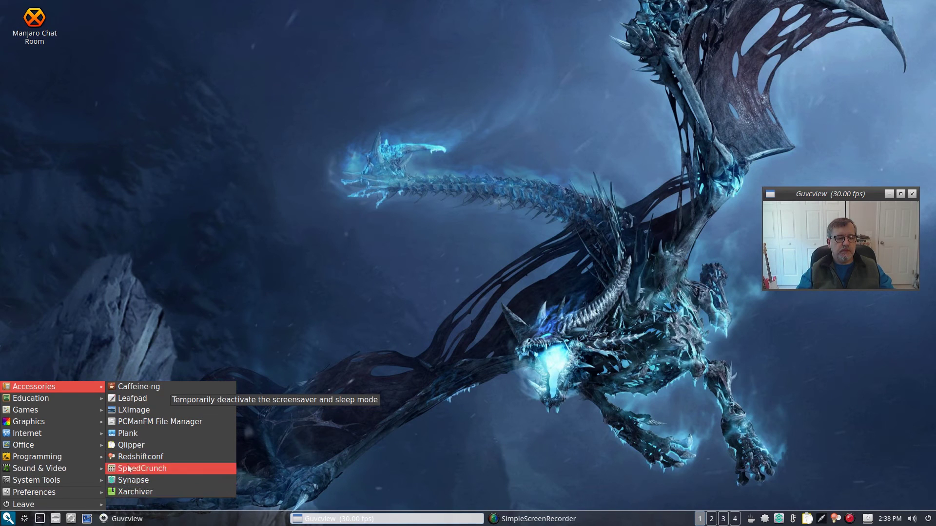
mouse_move(75, 399)
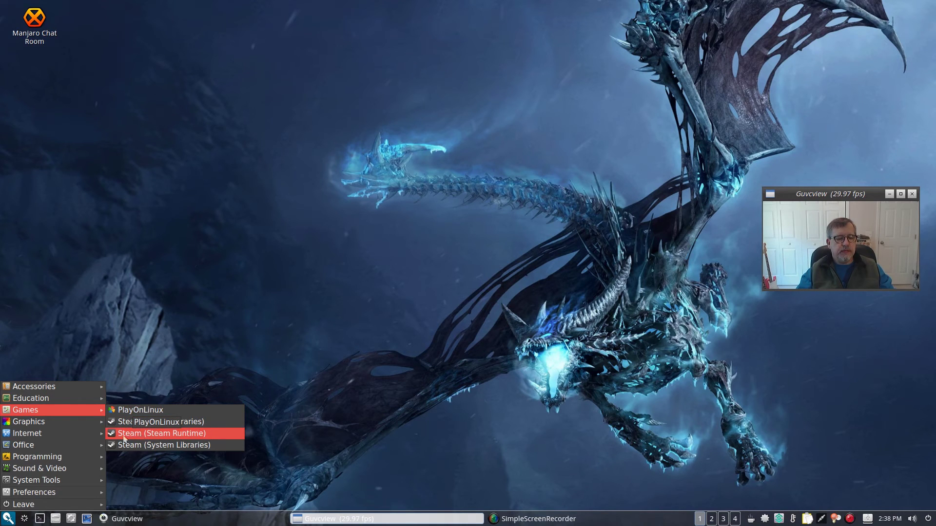
mouse_move(71, 425)
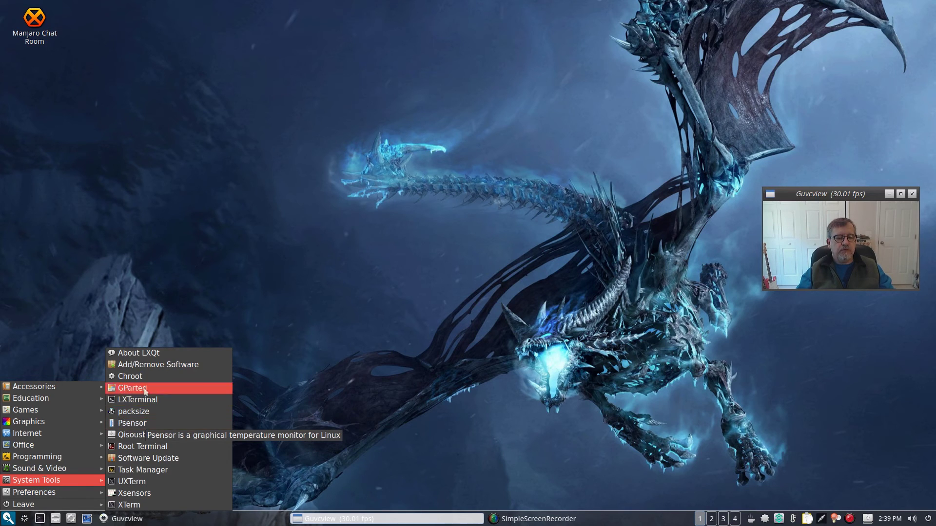
mouse_move(91, 496)
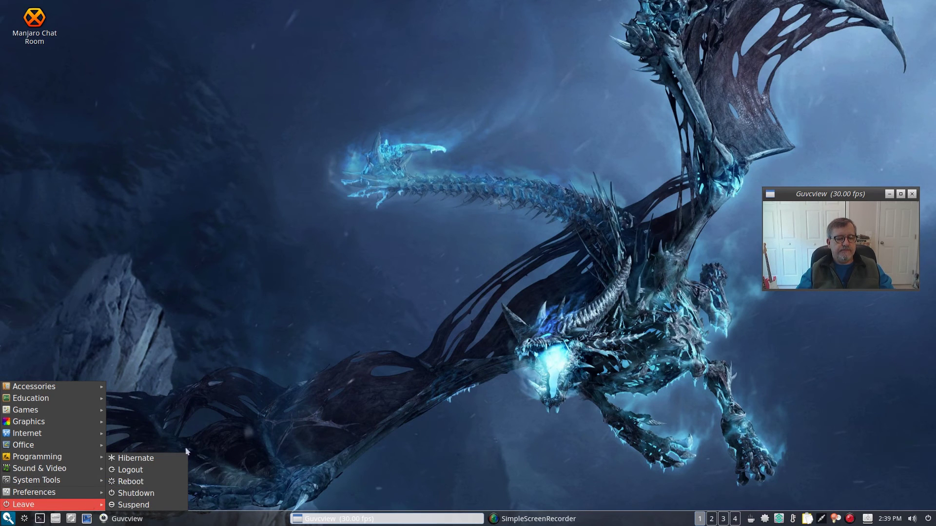
Step: Dismiss the application menu so only the desktop and Guvcview window remain
click(397, 376)
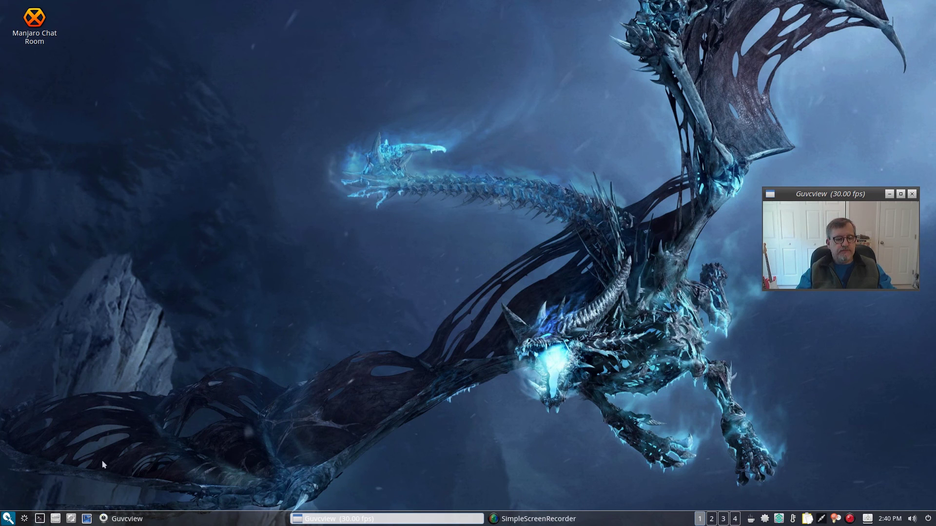
Step: Launch Firefox and go to the Manjaro download page on manjaro.github.io
click(71, 520)
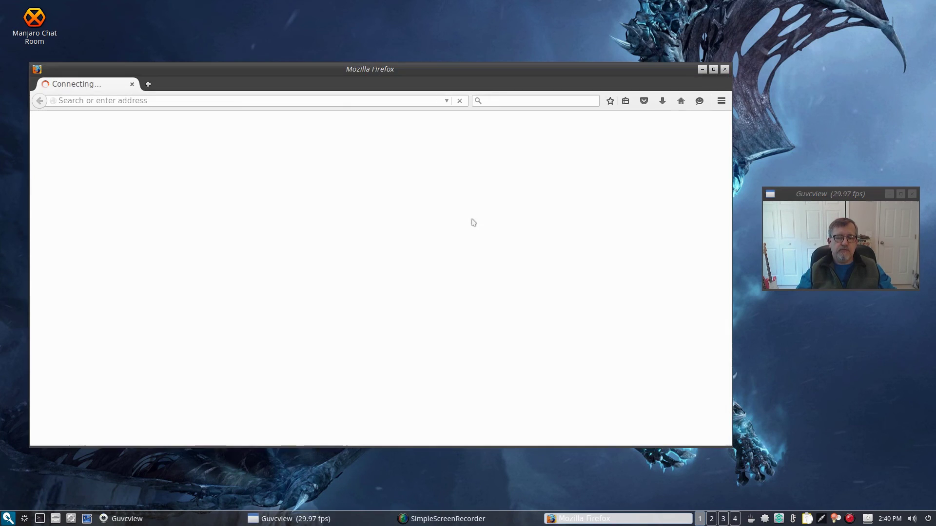
drag(384, 69, 408, 63)
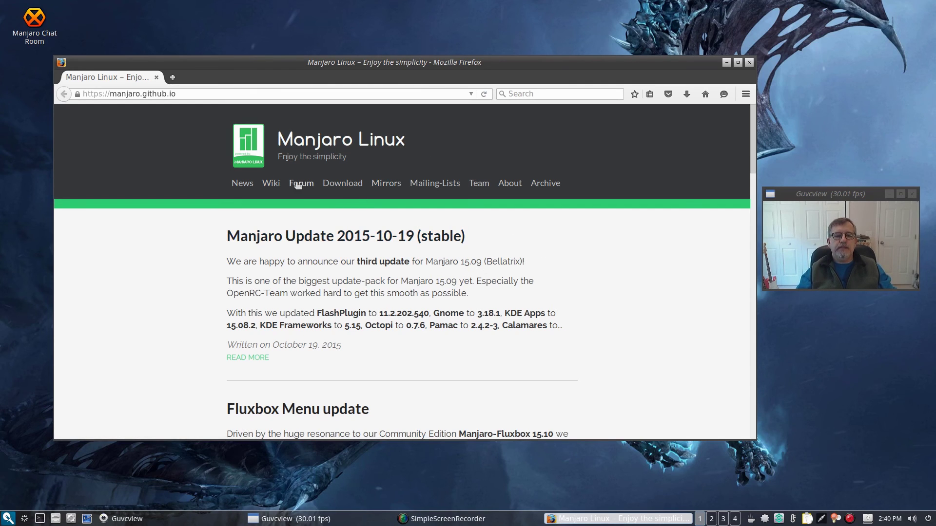
click(343, 183)
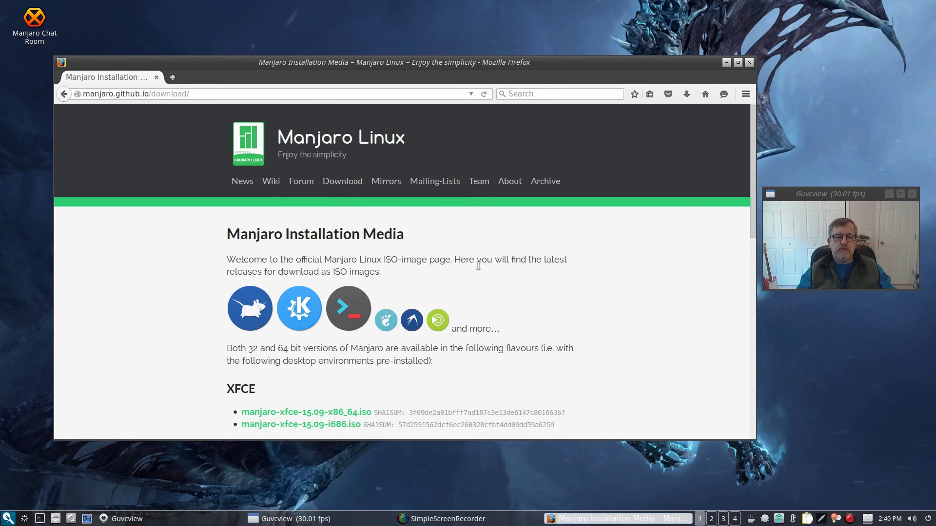
scroll(482, 266, down, 10)
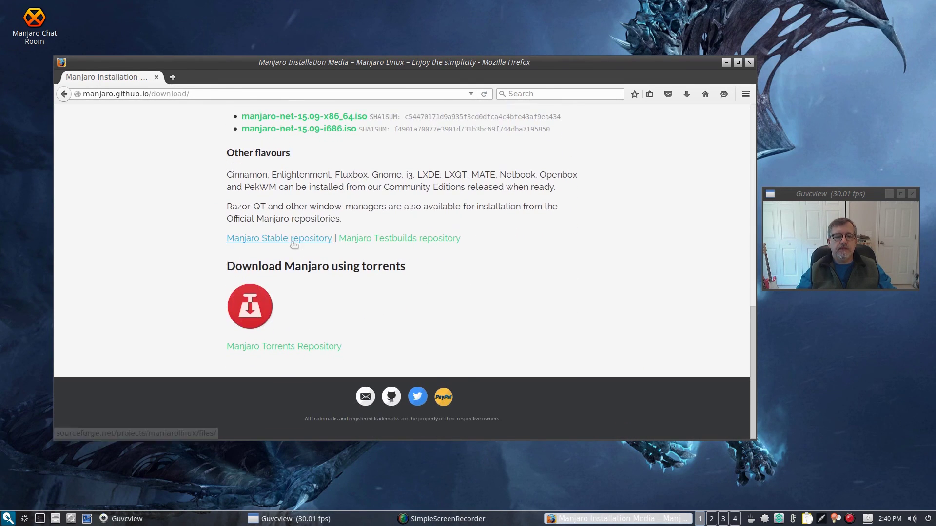
Step: Open the stable repository's community folder on SourceForge, then minimize Firefox
click(292, 242)
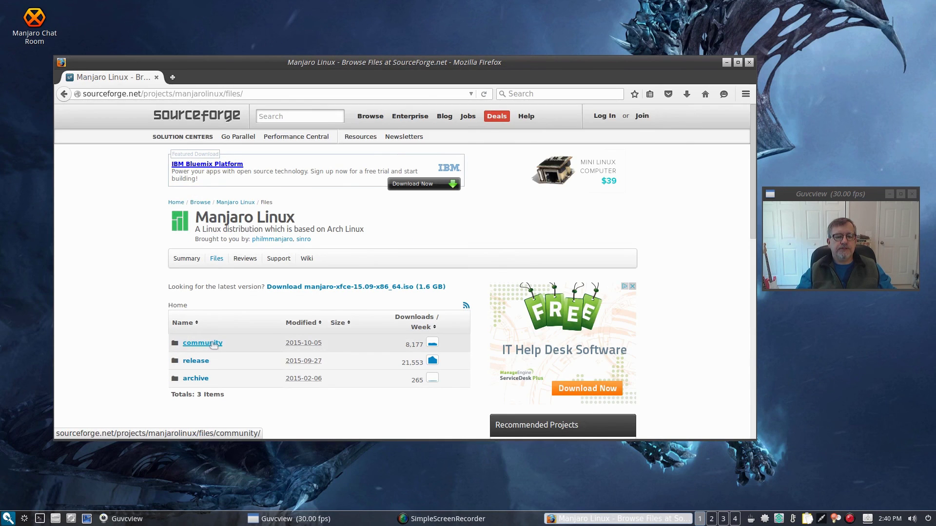
click(209, 344)
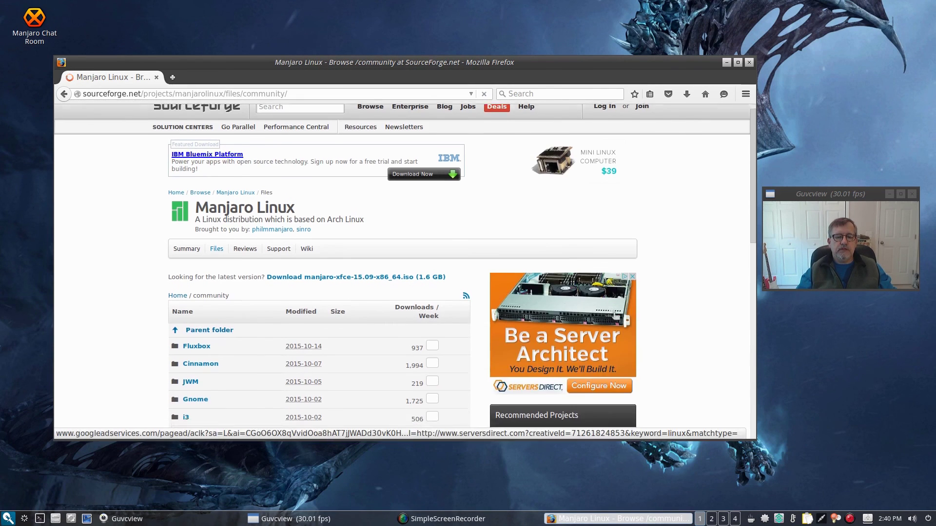
scroll(182, 179, down, 4)
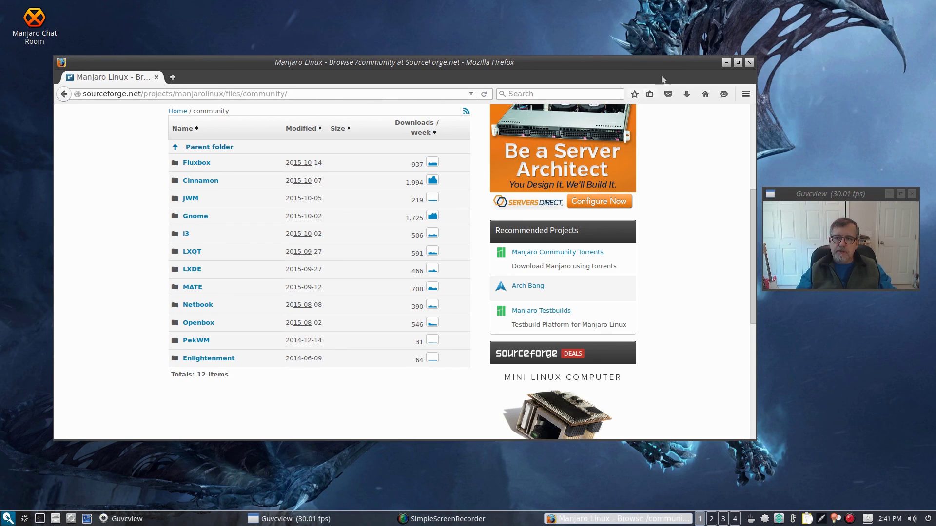
click(726, 63)
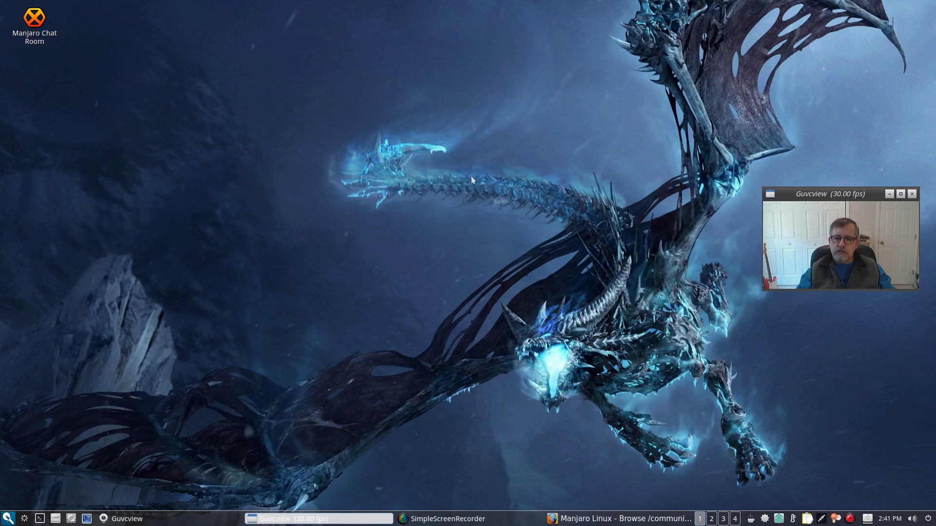